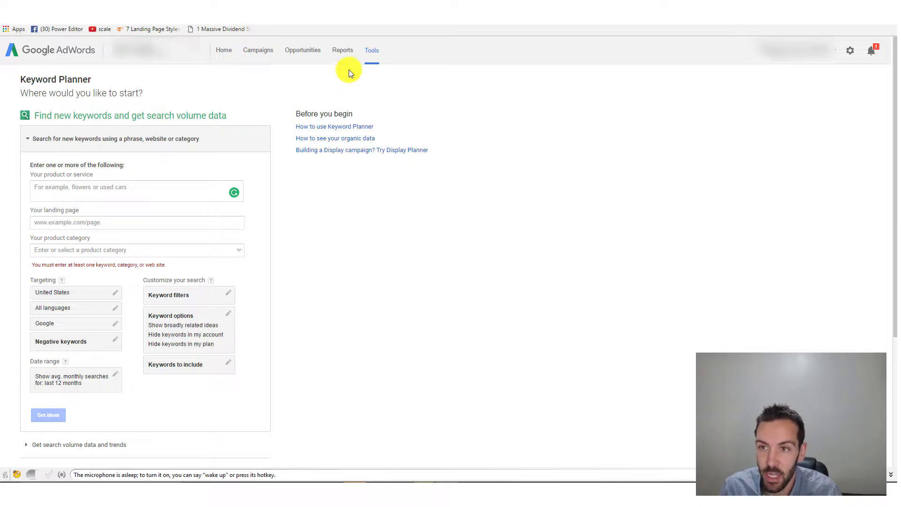
- Reopen the Keyword Planner from the tools list and select the product or service field
left_click(373, 51)
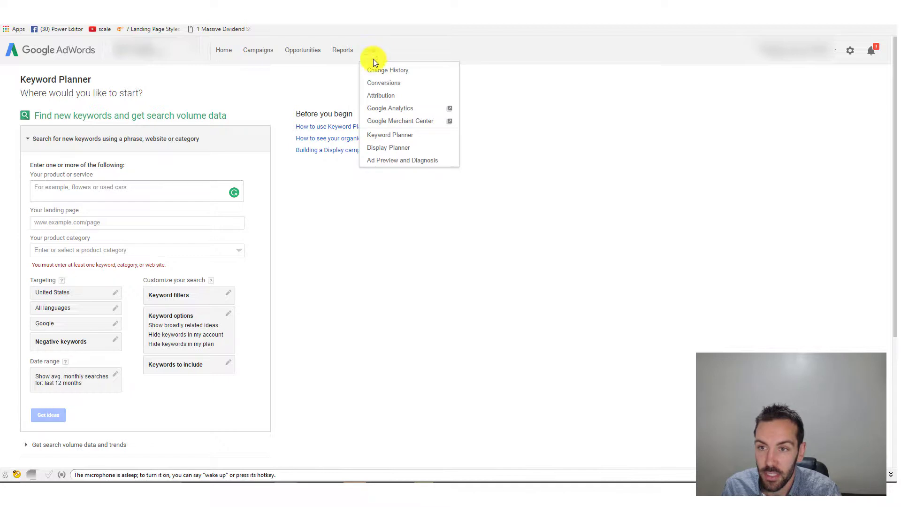
left_click(392, 136)
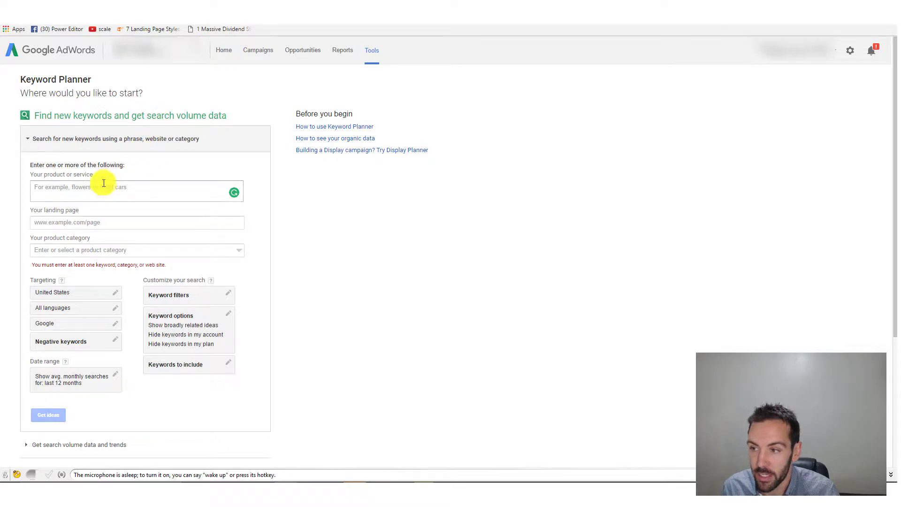
left_click(79, 193)
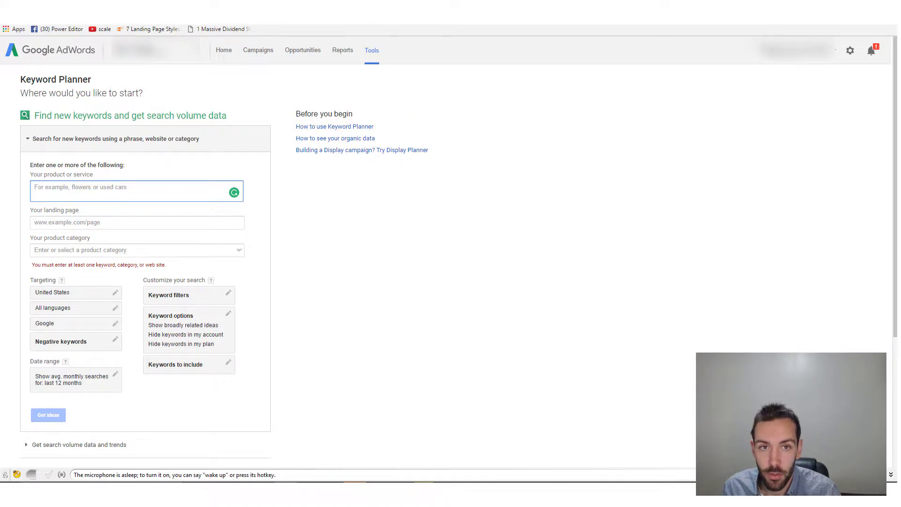
- Open news.com.au in a new tab, then enter the keywords bikinis and bikini
key("ctrl+t")
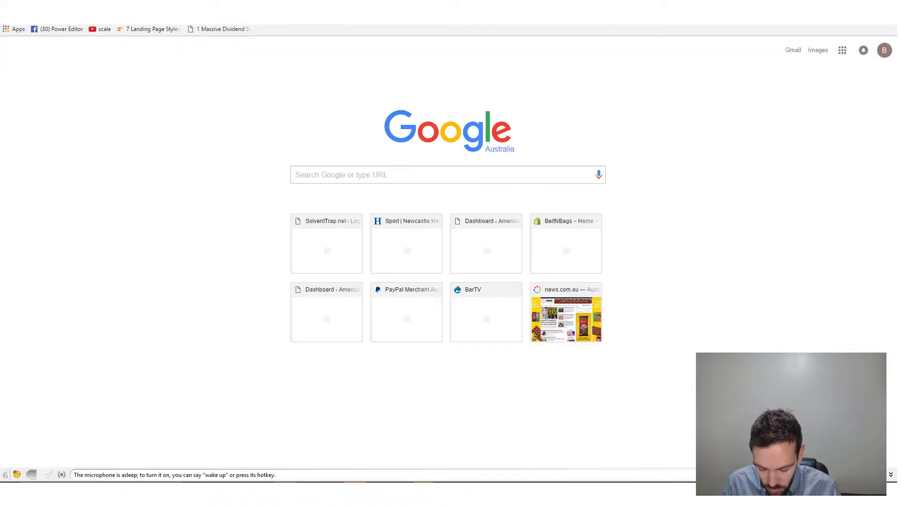
type("news.com.au")
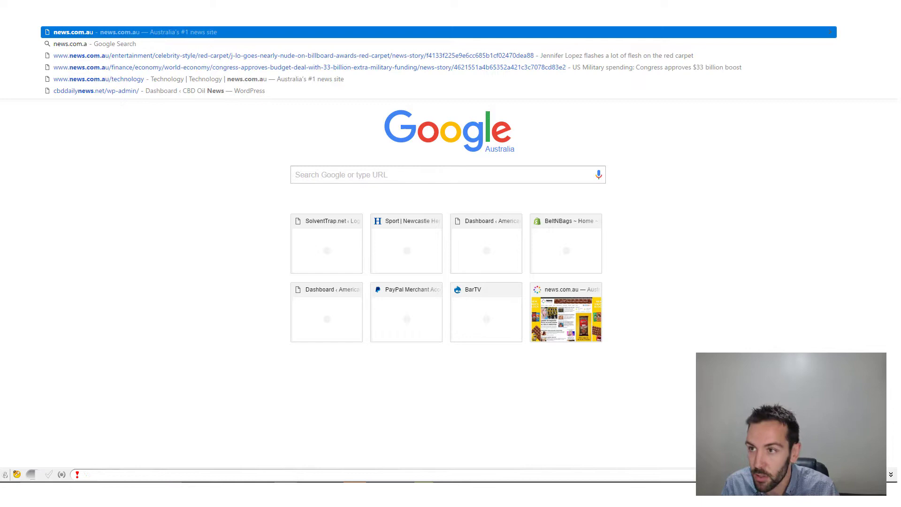
key("Return")
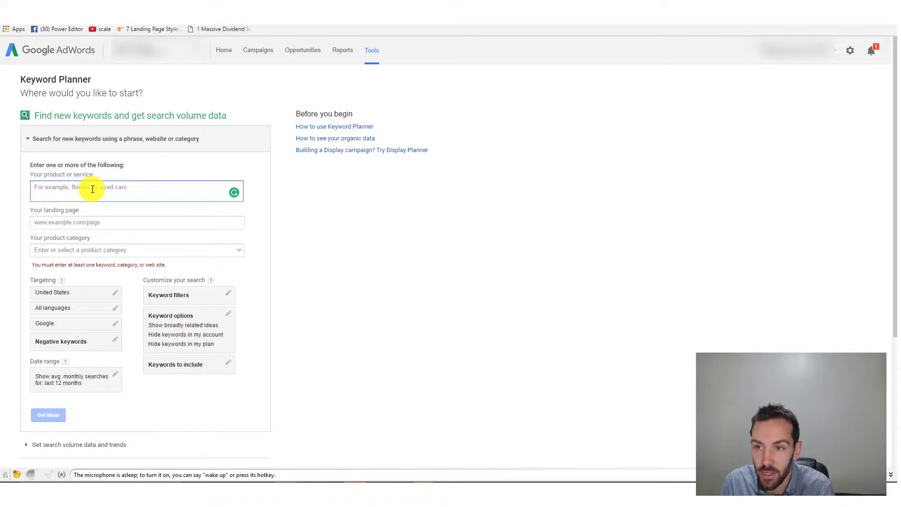
type("biki")
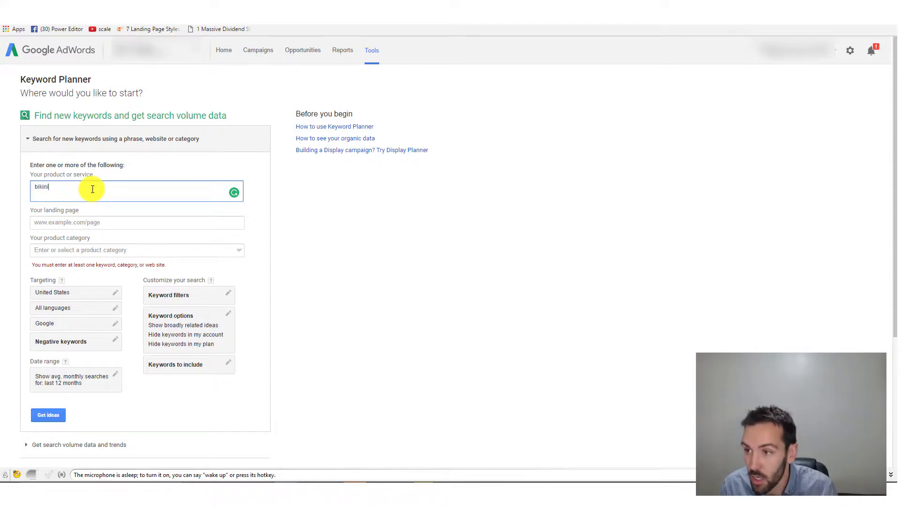
type("ni")
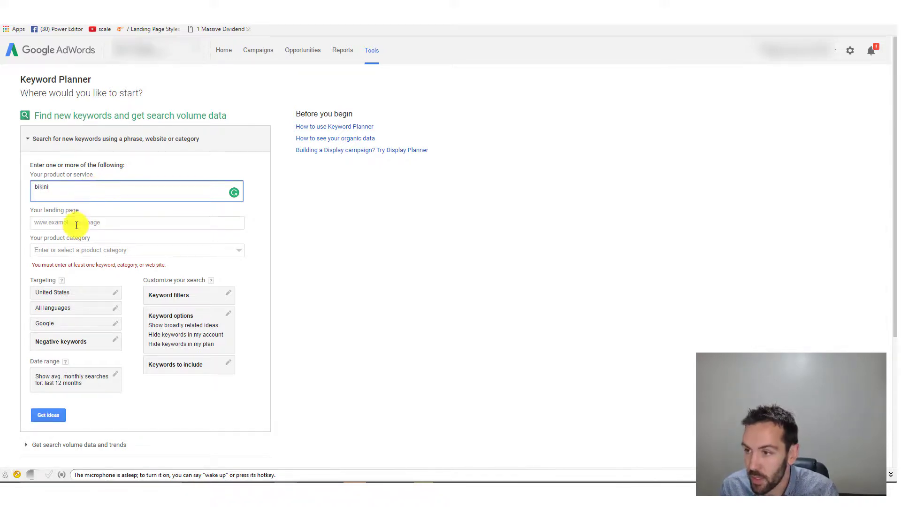
type("s")
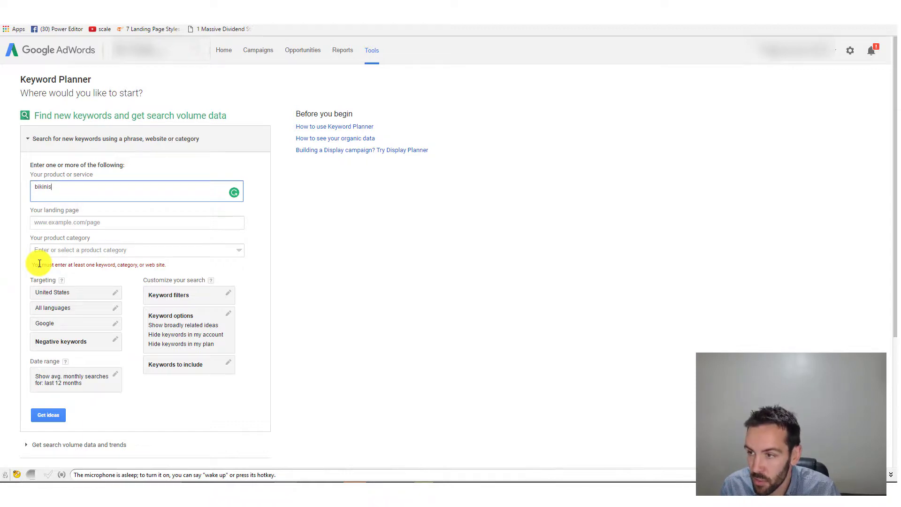
key("BackSpace")
type("bikinis")
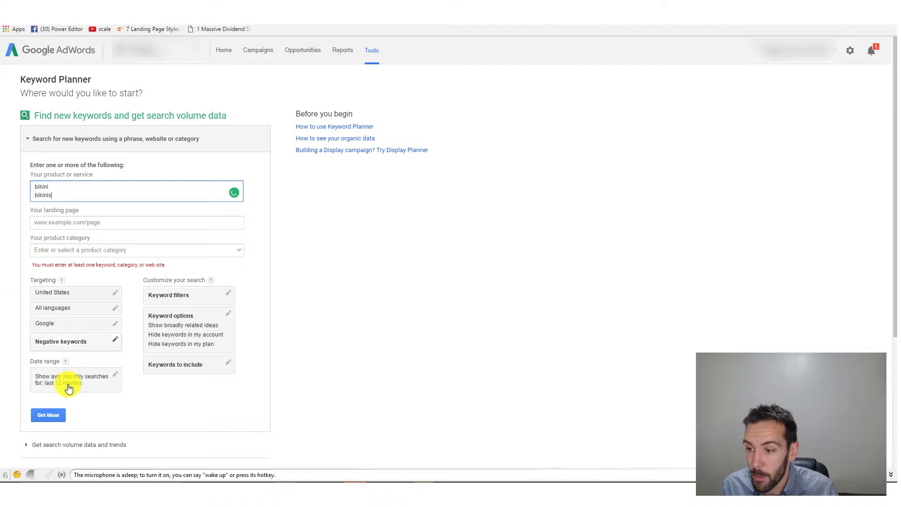
- Replace the United States target location with Newcastle, New South Wales
left_click(103, 296)
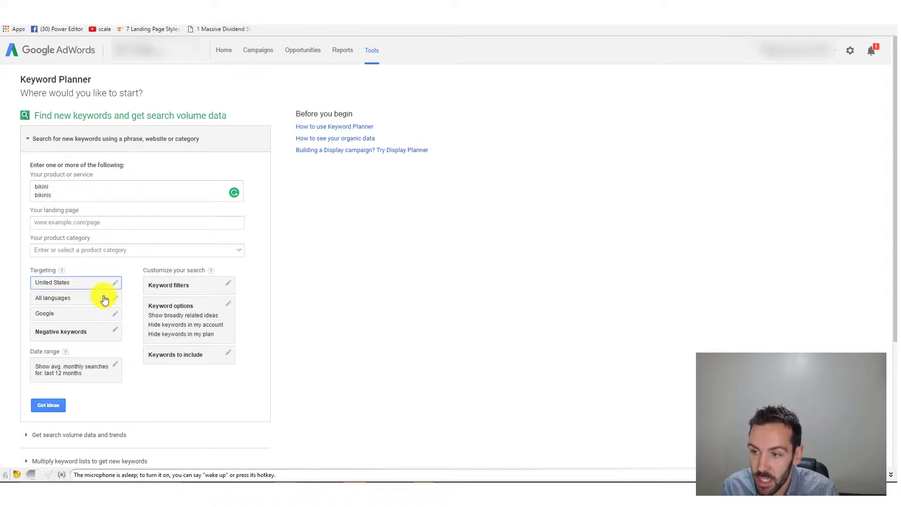
left_click(116, 286)
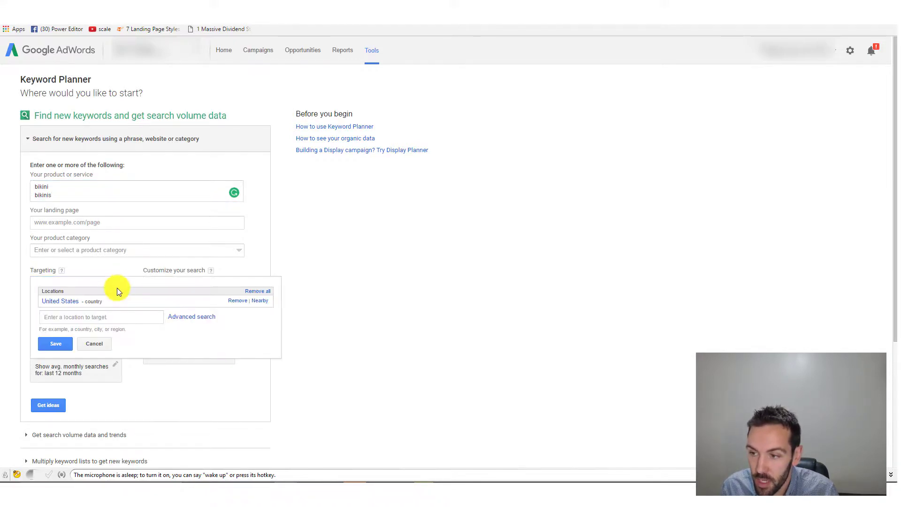
left_click(238, 300)
left_click(112, 314)
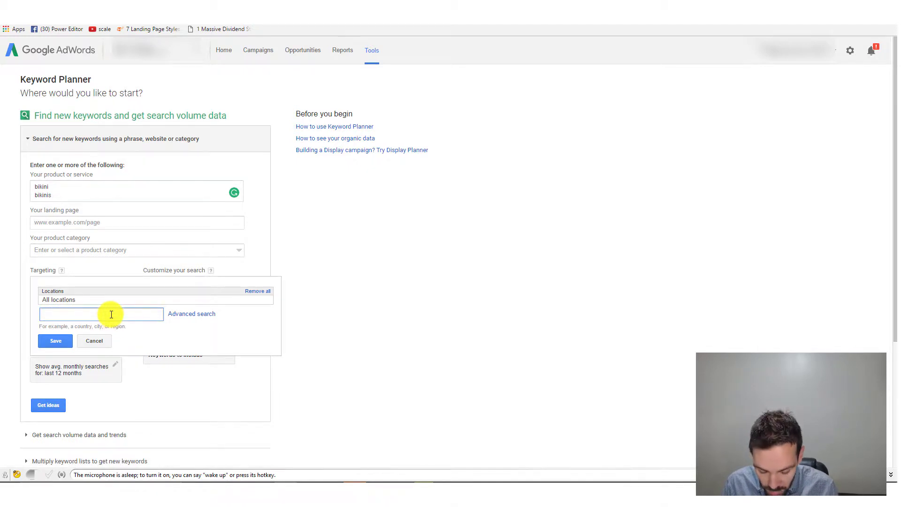
type("newcastle")
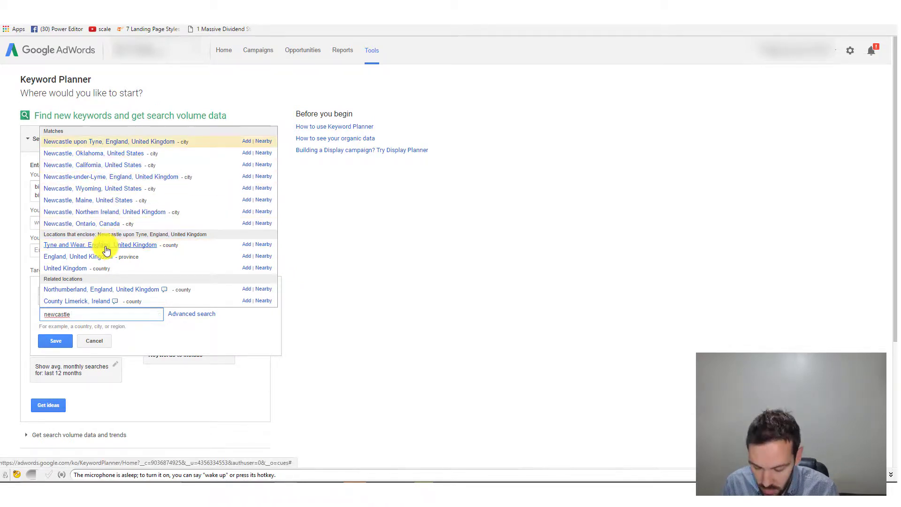
type(" nsw")
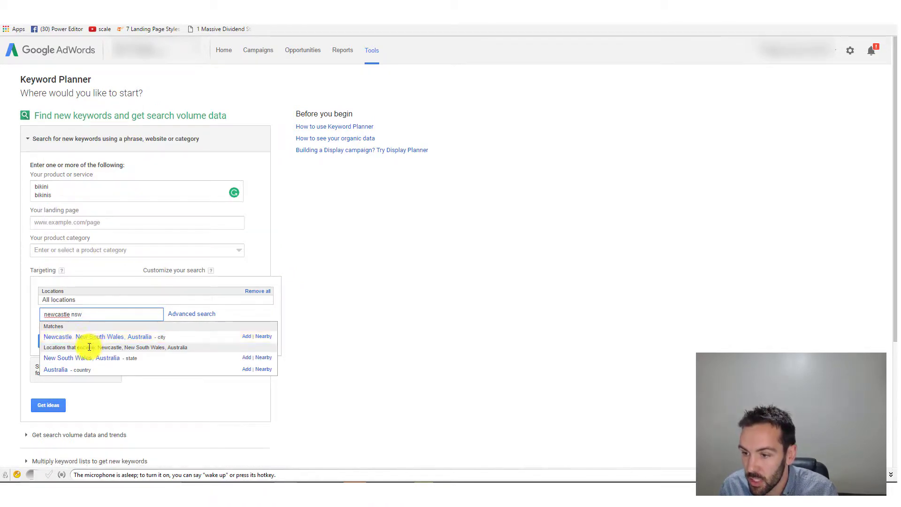
left_click(91, 337)
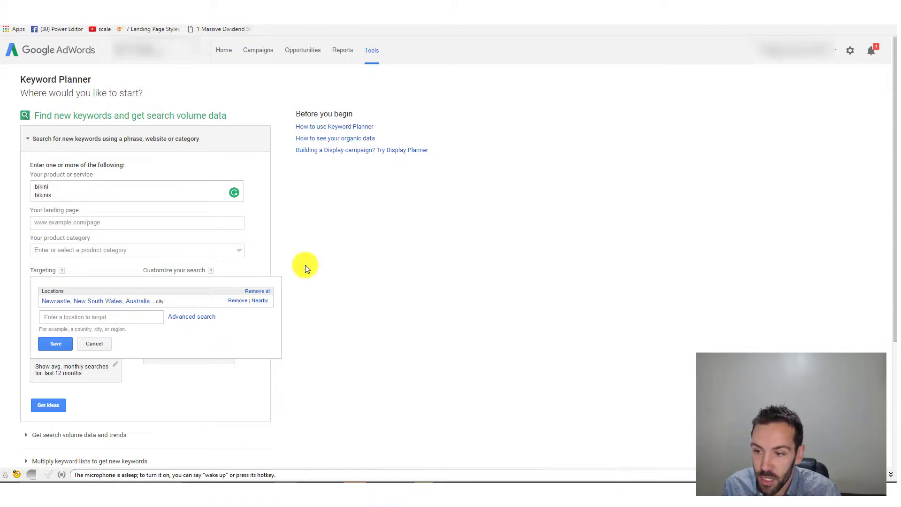
- Swap Newcastle for Australia as the target location and save it
left_click(230, 301)
left_click(103, 313)
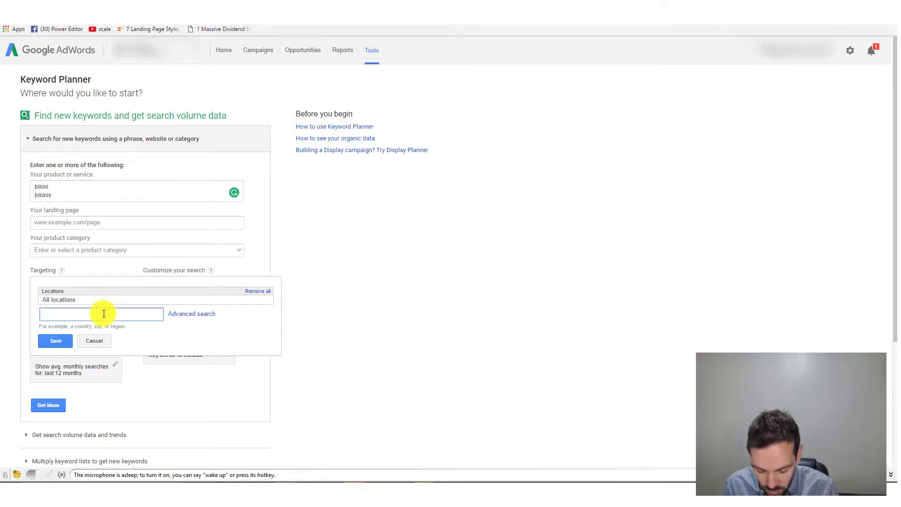
type("australi")
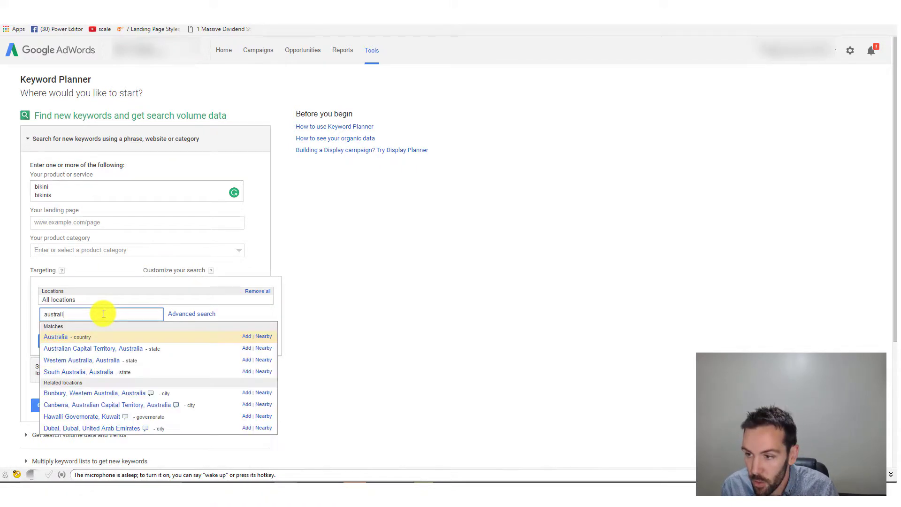
left_click(56, 336)
left_click(54, 347)
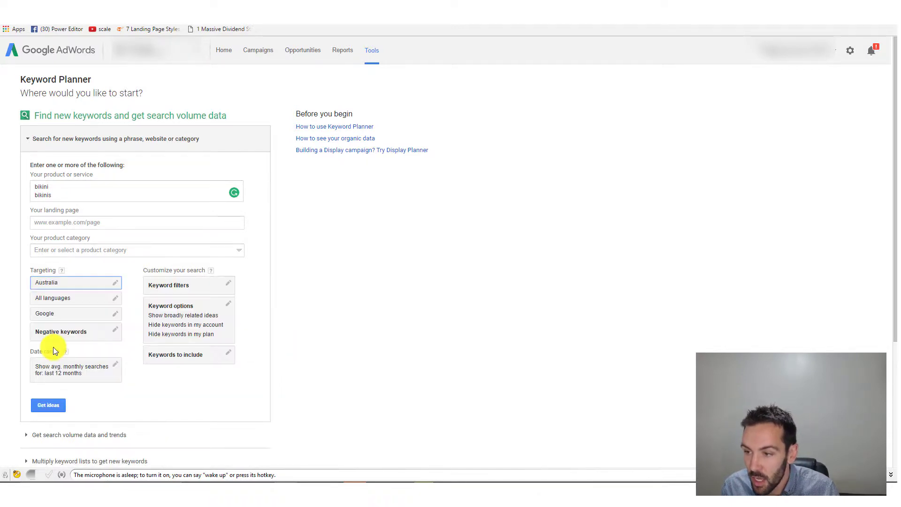
- Review the search network options without changes, then bring up the keyword filter settings
left_click(87, 316)
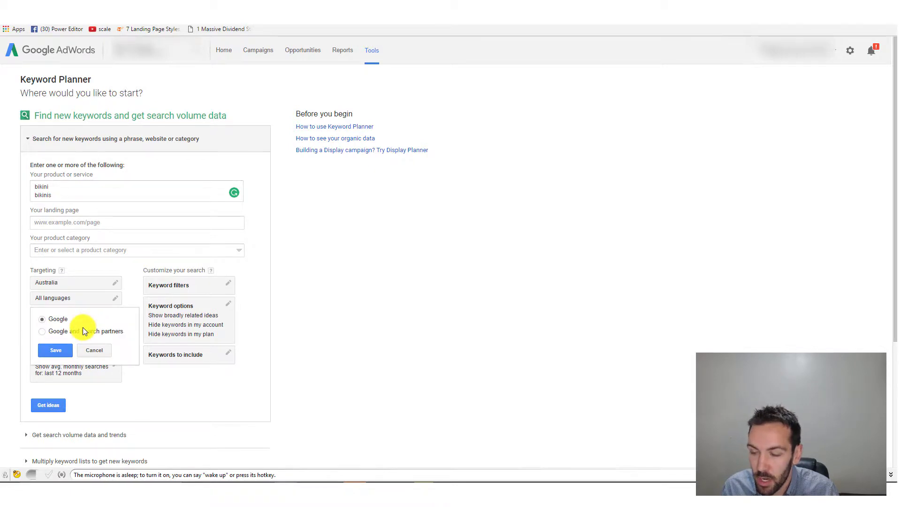
left_click(27, 309)
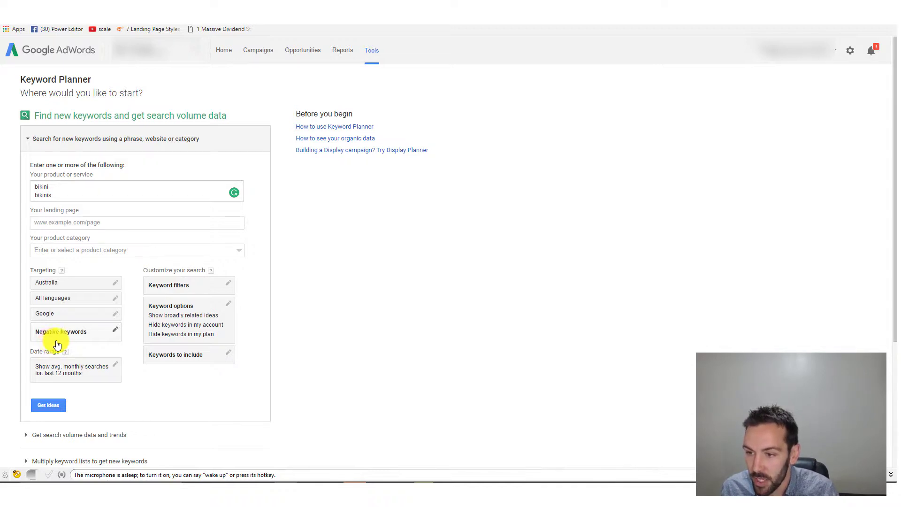
left_click(176, 288)
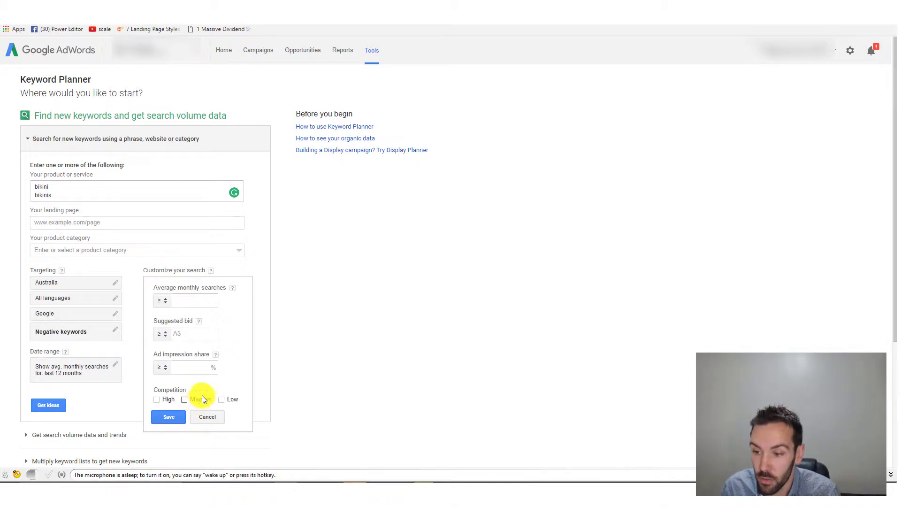
- Leave keyword filters and required terms unchanged and get ideas for bikini, bikinis in Australia
left_click(207, 414)
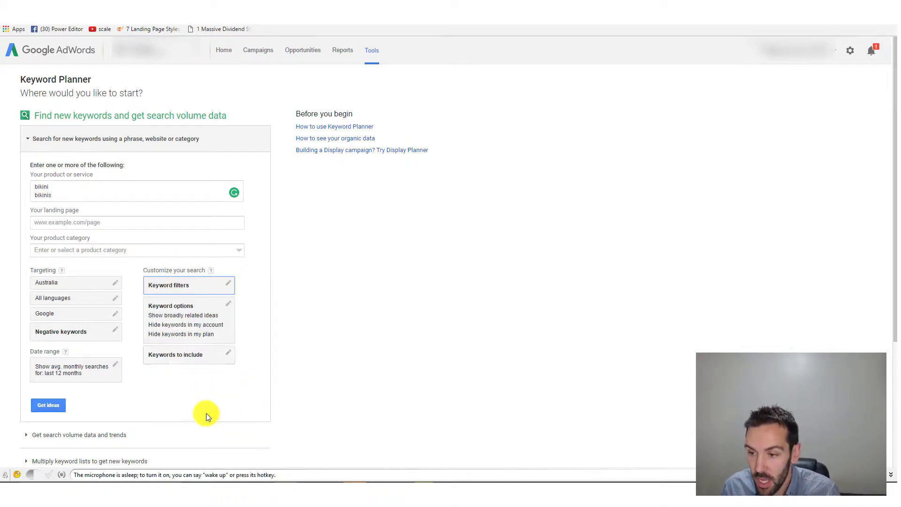
left_click(164, 363)
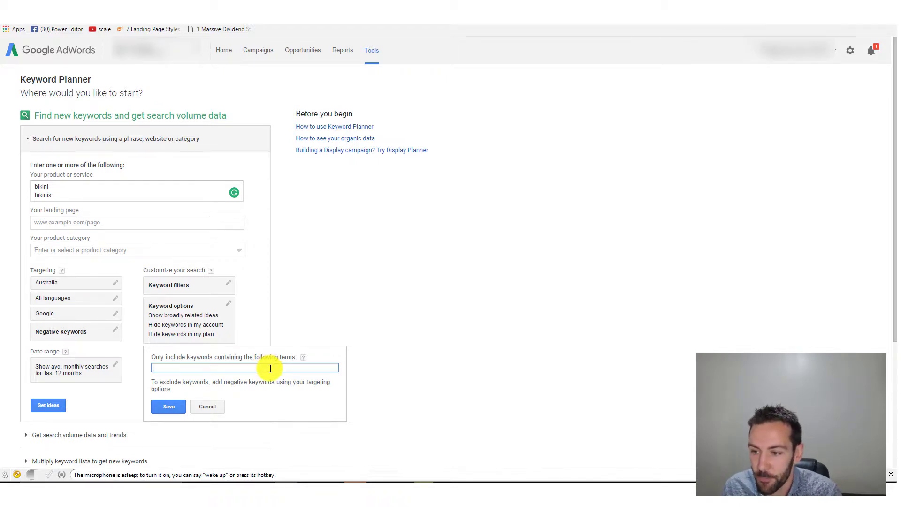
left_click(213, 409)
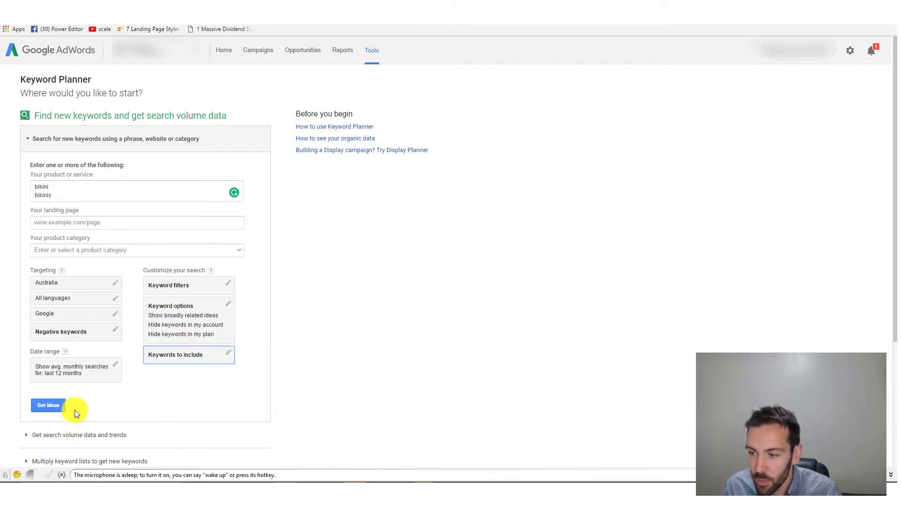
left_click(51, 407)
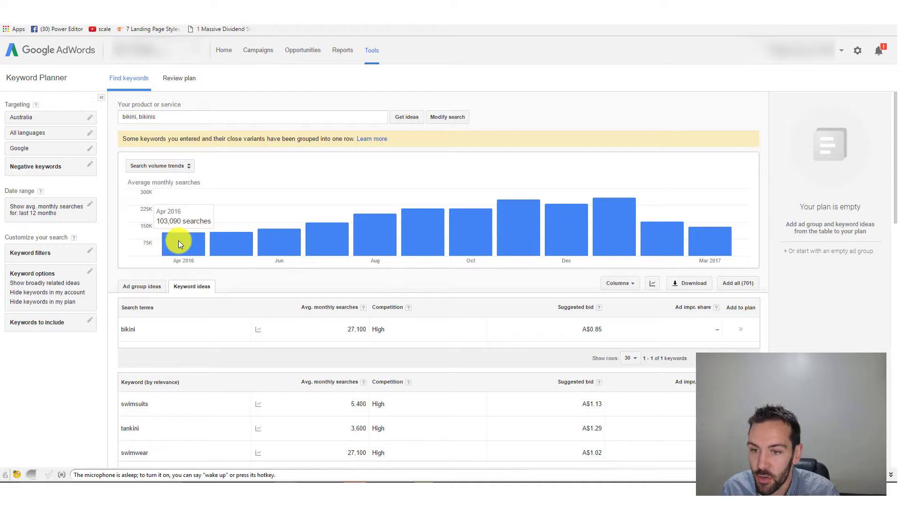
mouse_move(595, 225)
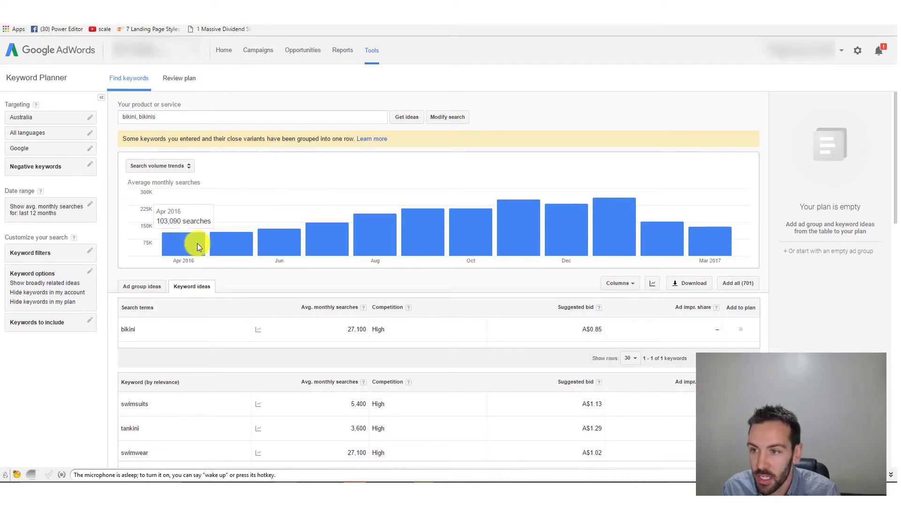
mouse_move(303, 247)
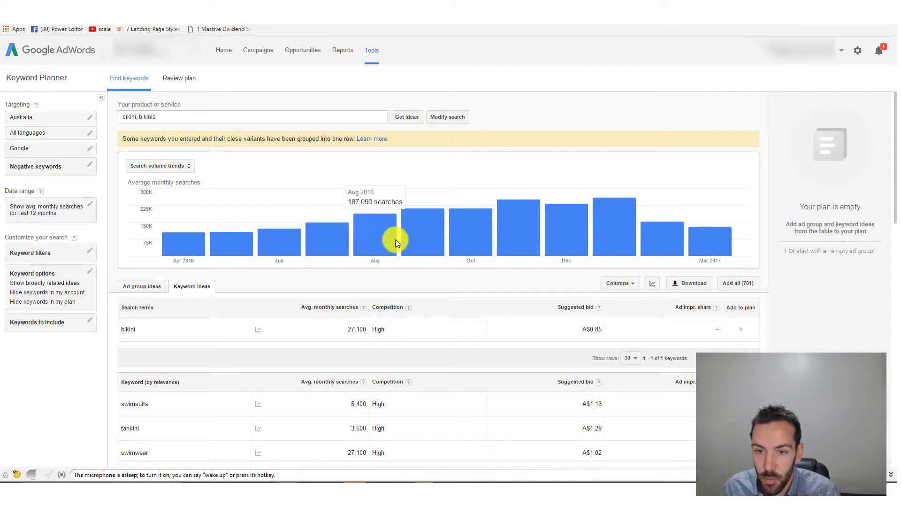
mouse_move(182, 249)
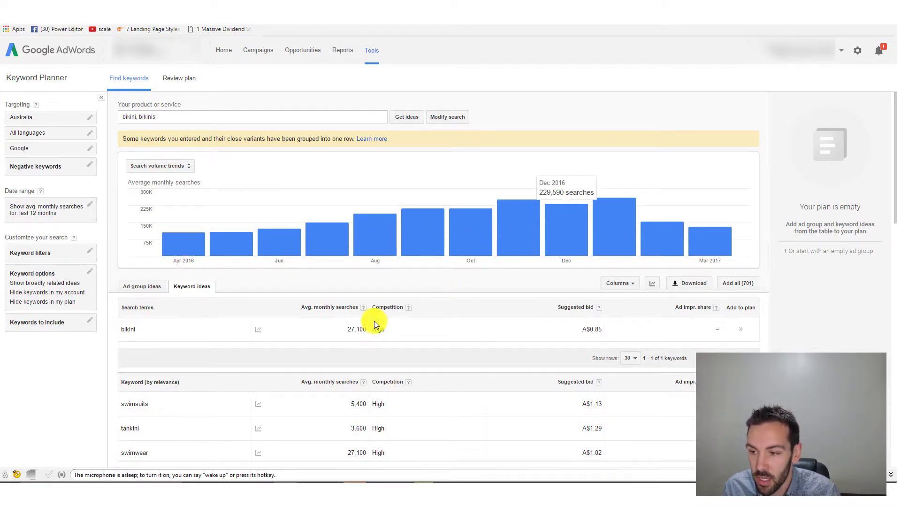
scroll(374, 324, "down", 1)
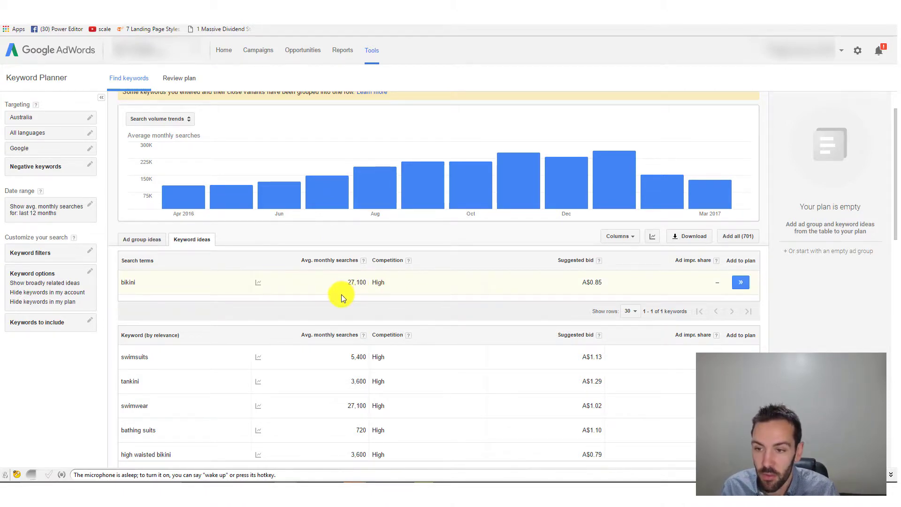
mouse_move(260, 281)
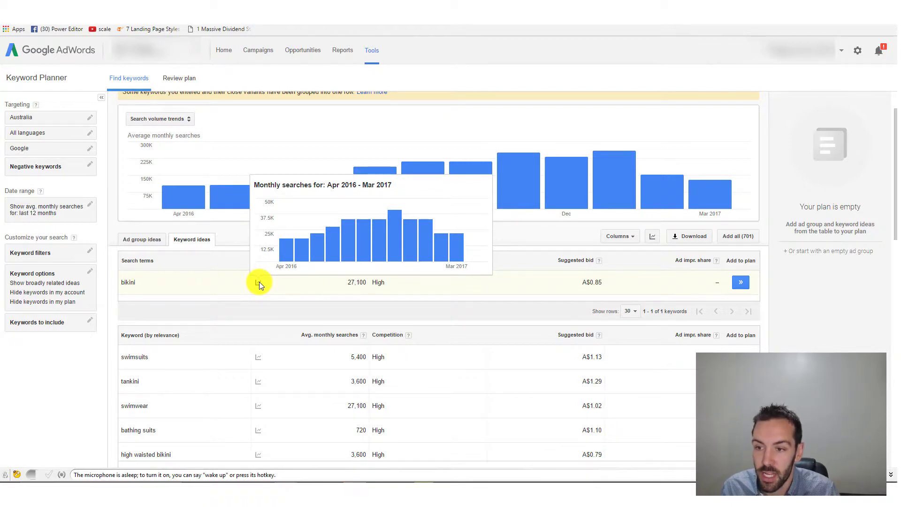
mouse_move(432, 217)
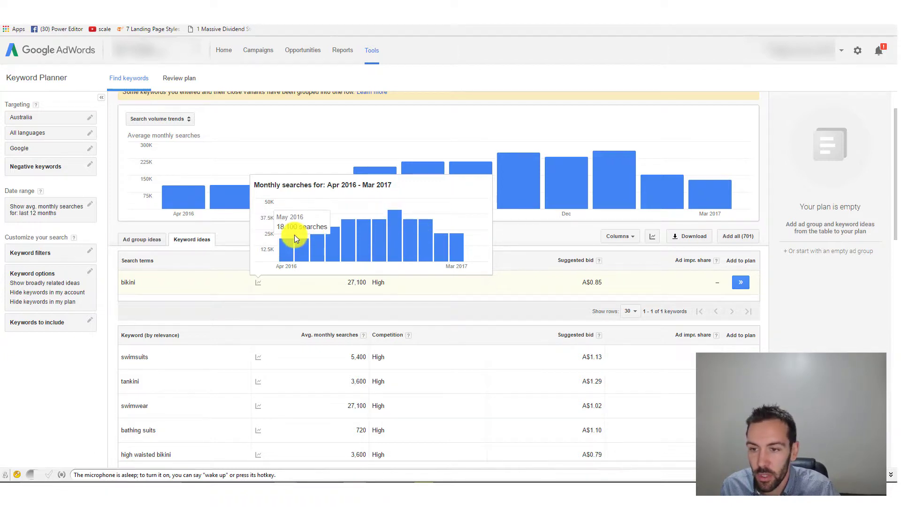
mouse_move(393, 227)
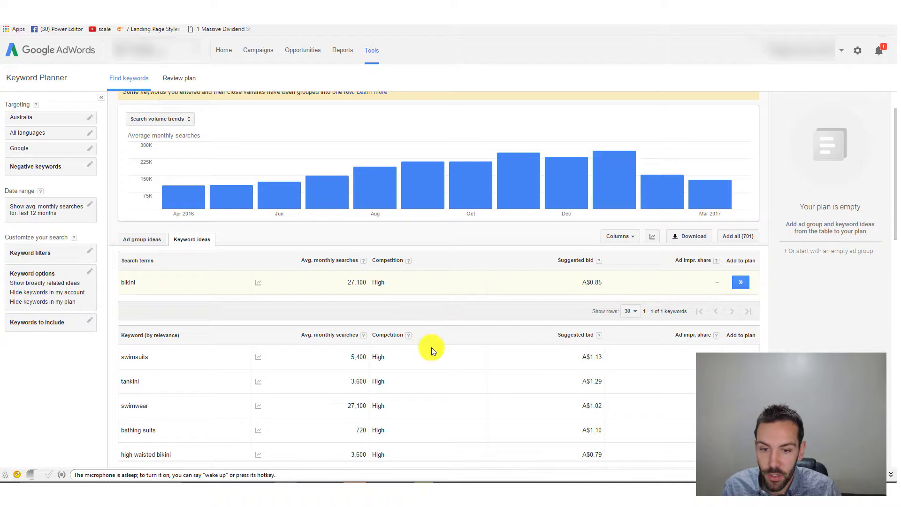
scroll(434, 350, "down", 1)
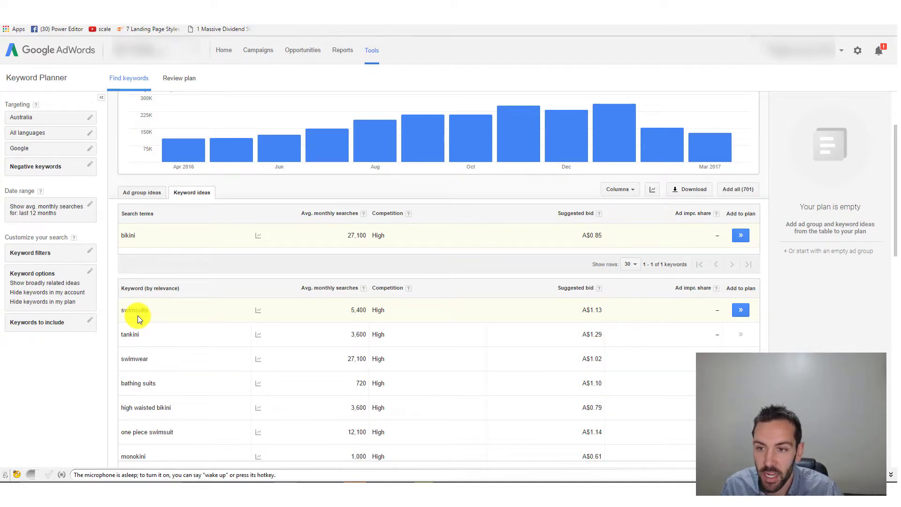
scroll(181, 298, "up", 2)
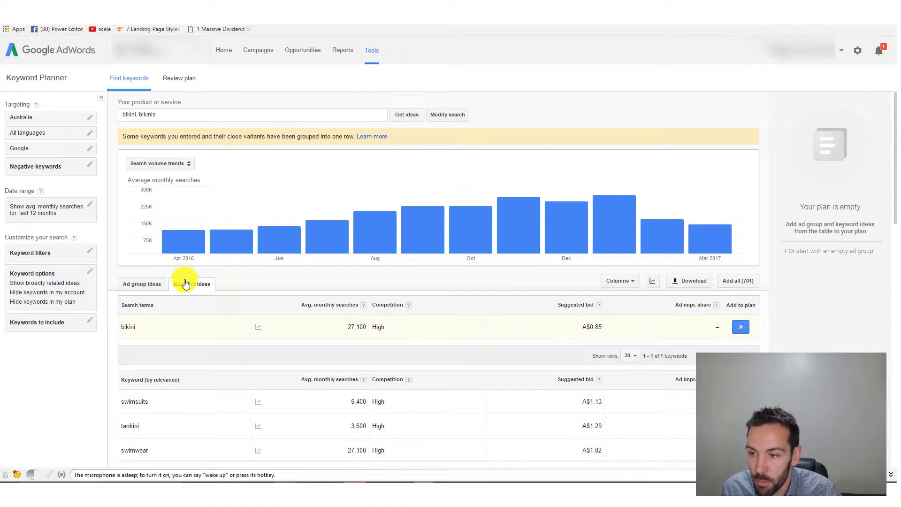
scroll(183, 286, "down", 2)
scroll(184, 293, "down", 2)
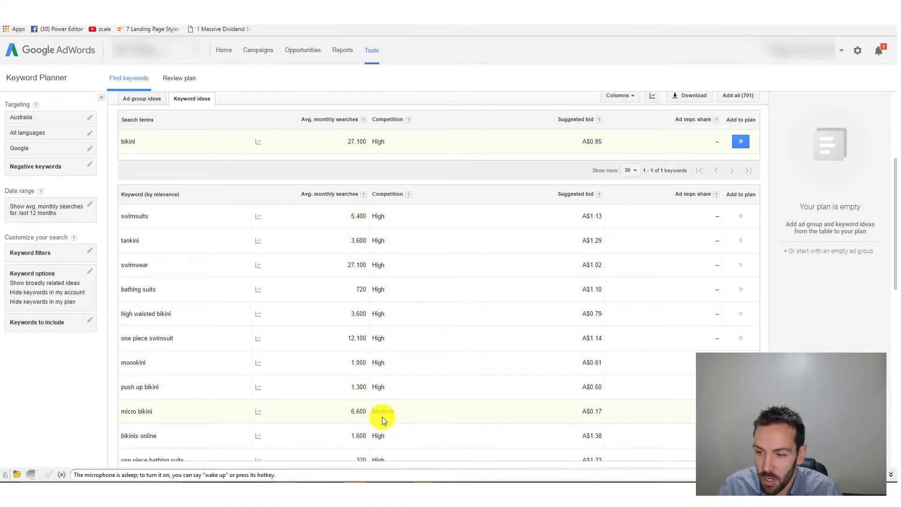
scroll(382, 417, "down", 7)
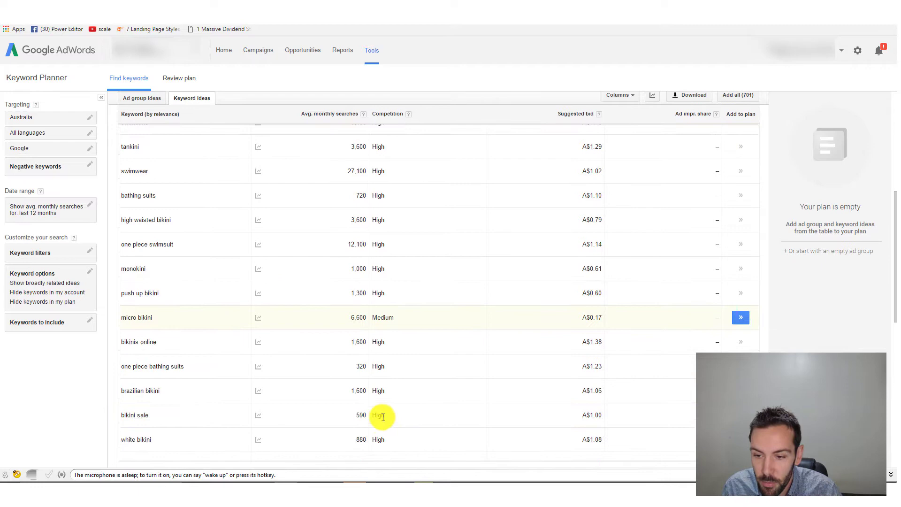
scroll(382, 417, "down", 2)
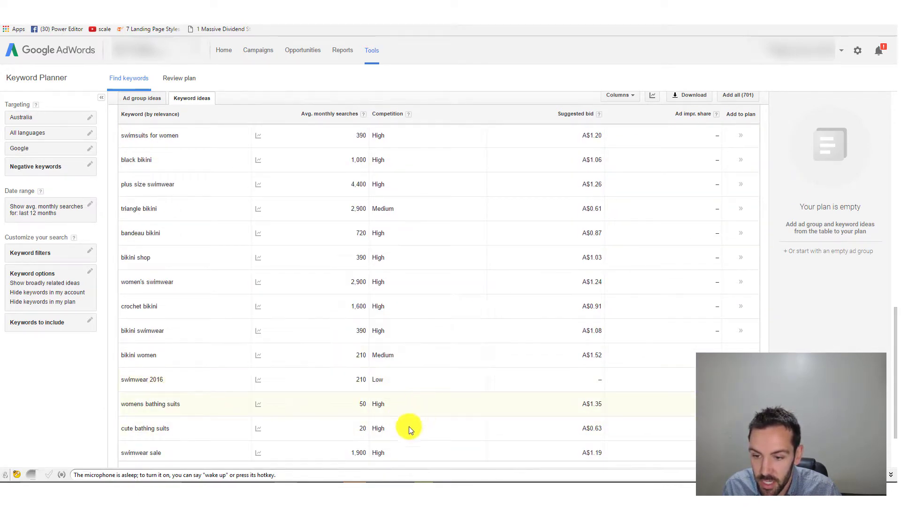
scroll(407, 431, "down", 2)
scroll(379, 362, "up", 15)
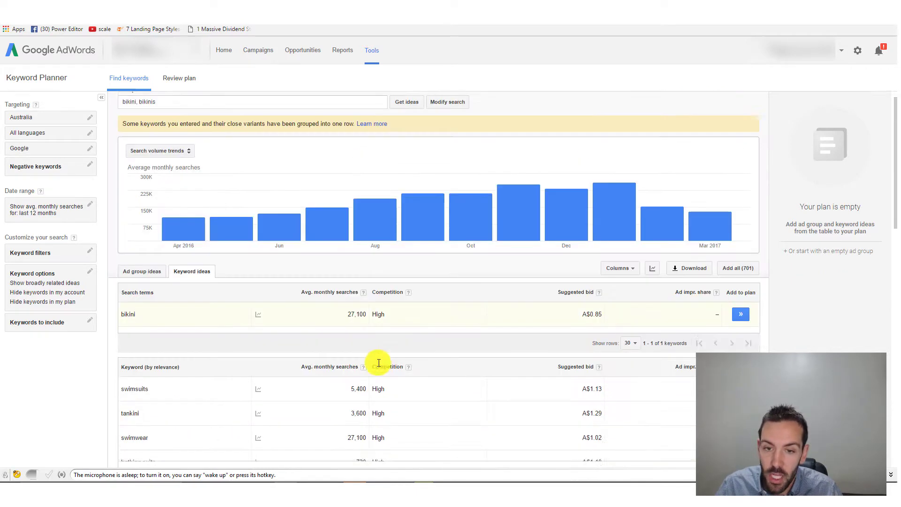
scroll(378, 362, "down", 2)
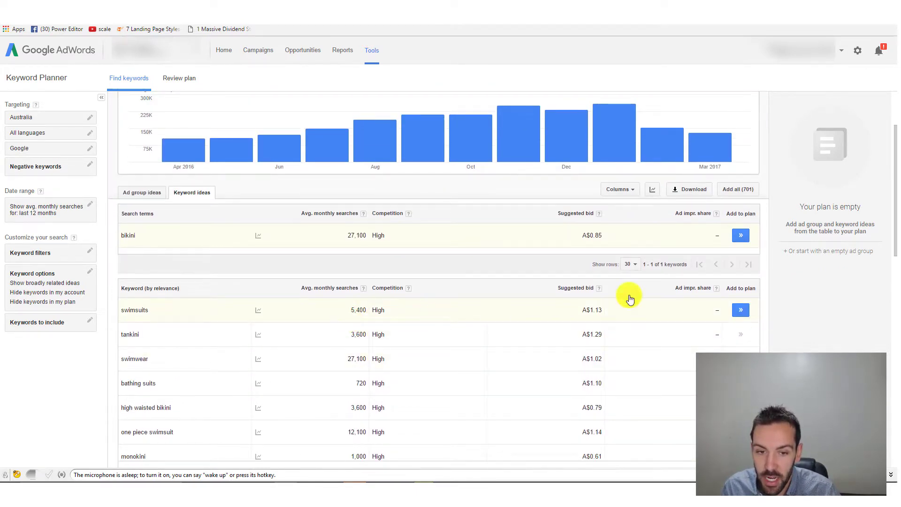
- Add swimsuits, swimwear, bathing suits and high waisted bikini to the keyword plan
left_click(741, 311)
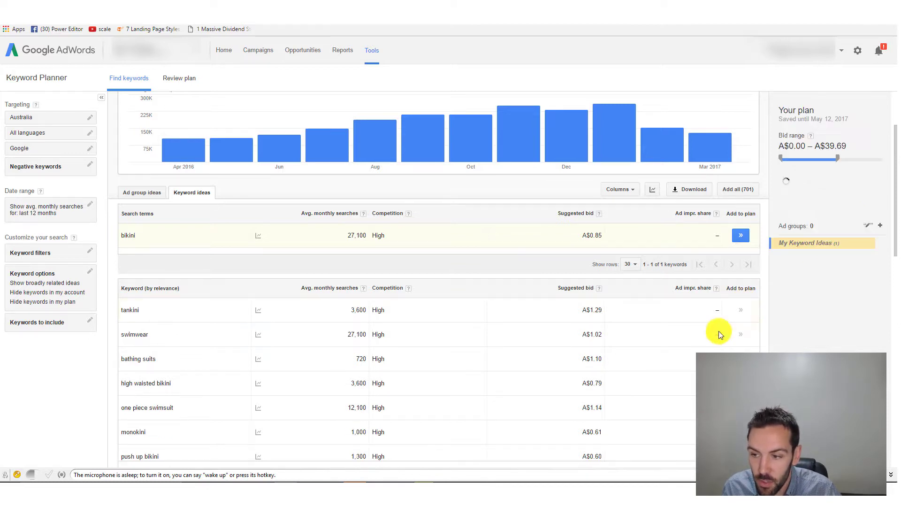
left_click(741, 335)
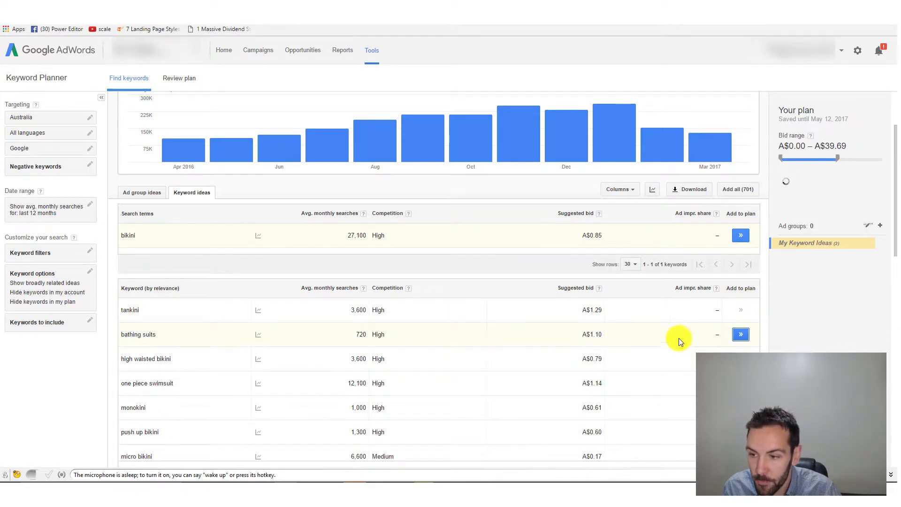
left_click(730, 336)
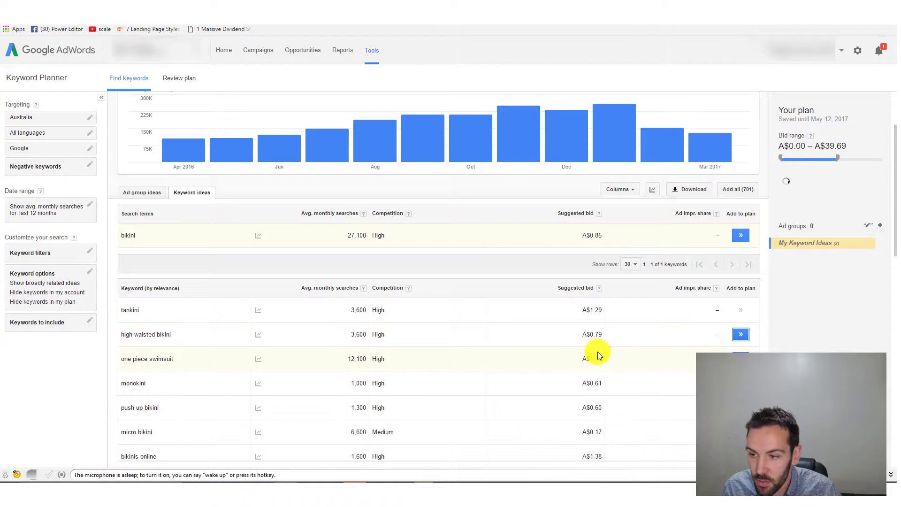
left_click(741, 335)
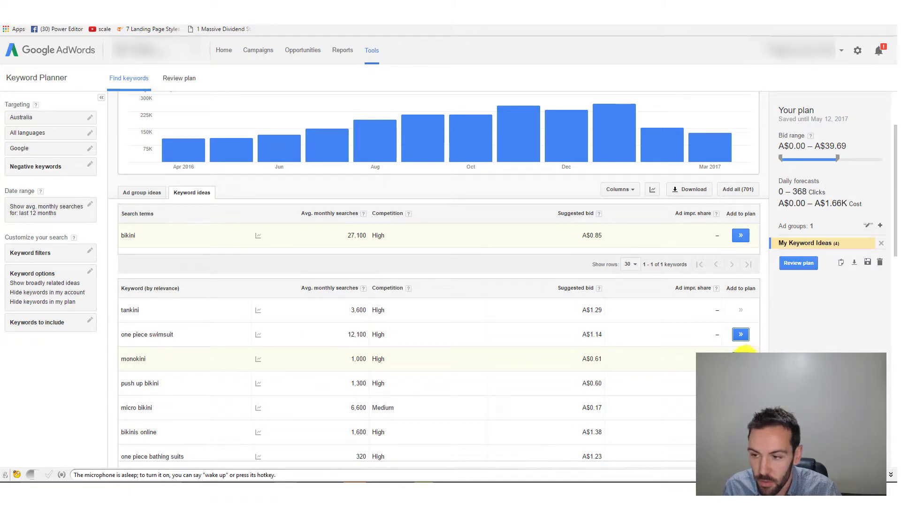
scroll(682, 365, "down", 1)
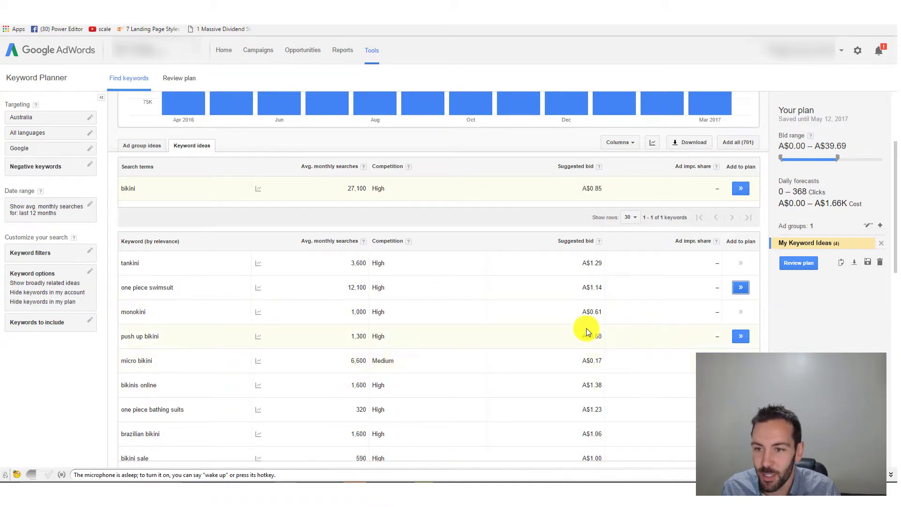
scroll(525, 305, "up", 2)
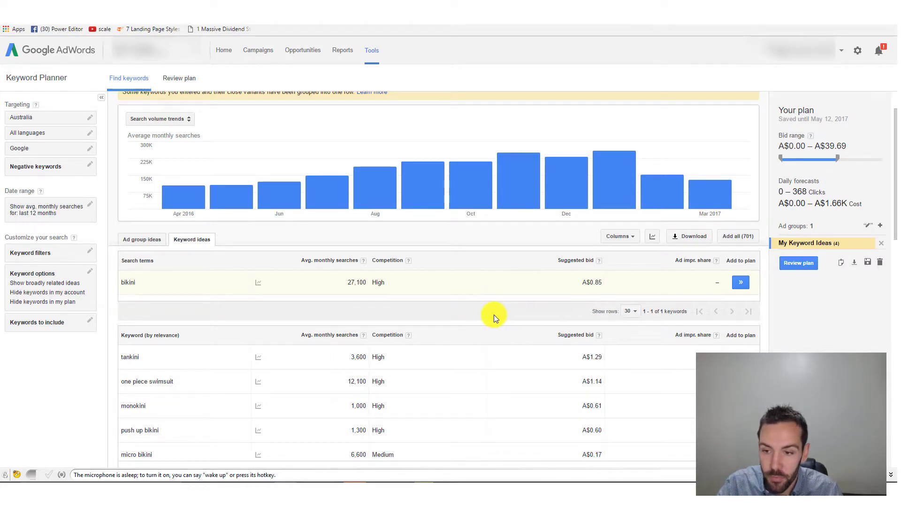
- Sort keyword ideas by suggested bid, highest first, and browse the list before sorting by monthly searches
left_click(573, 336)
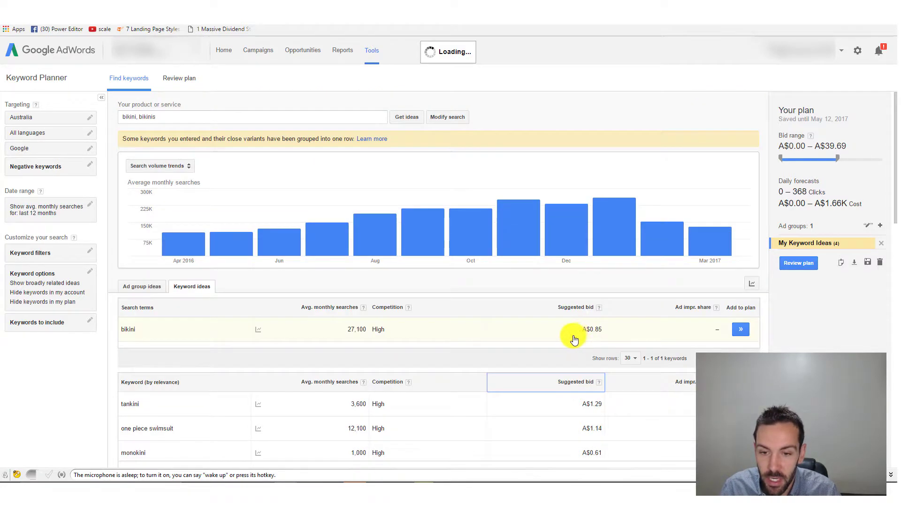
scroll(568, 350, "down", 2)
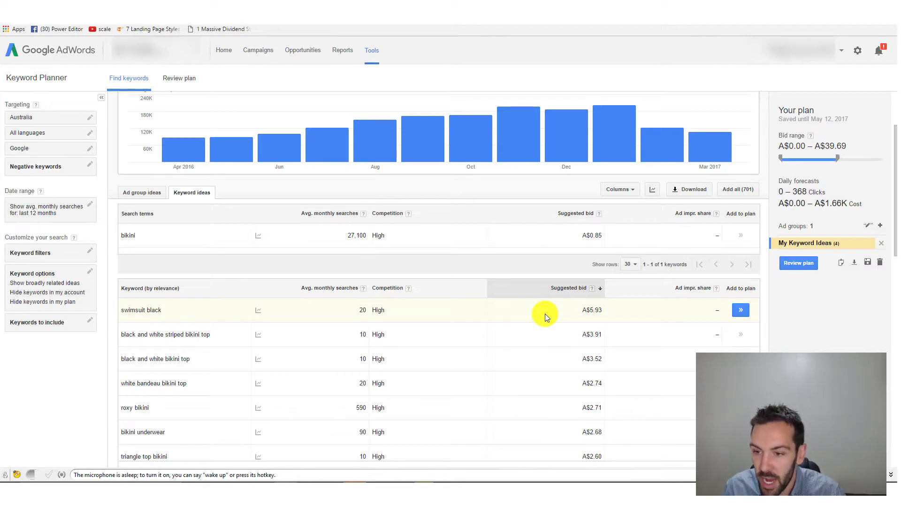
scroll(454, 351, "down", 2)
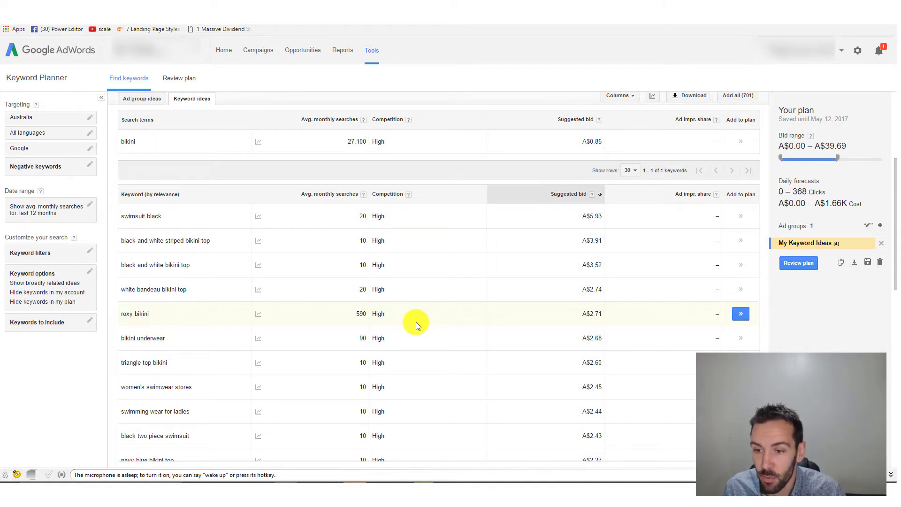
scroll(420, 327, "down", 10)
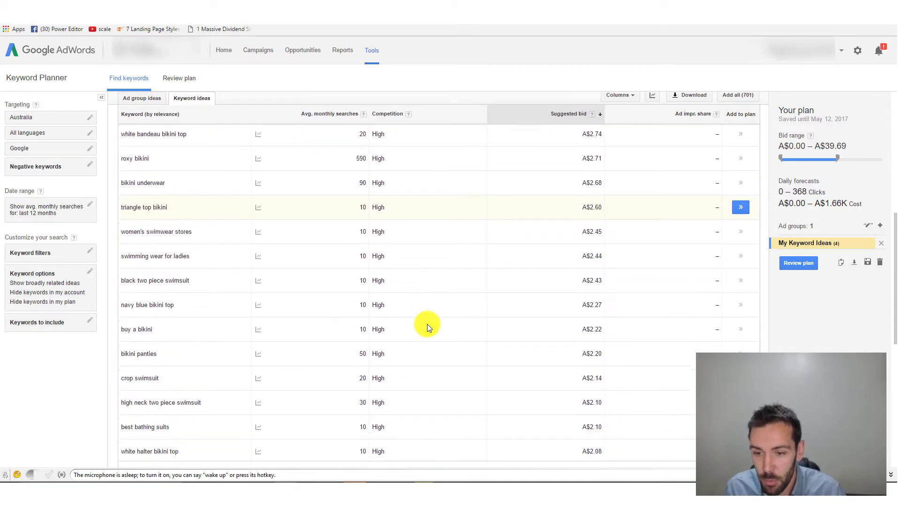
scroll(434, 331, "up", 8)
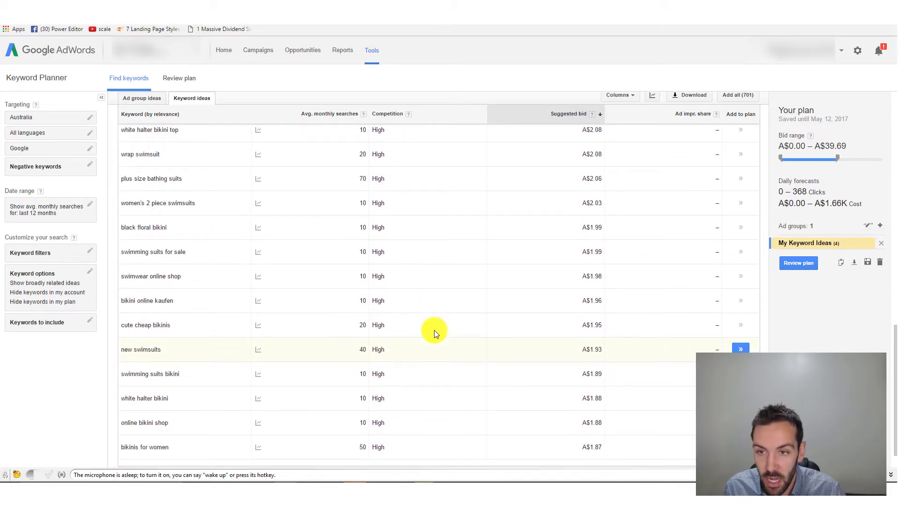
left_click(331, 114)
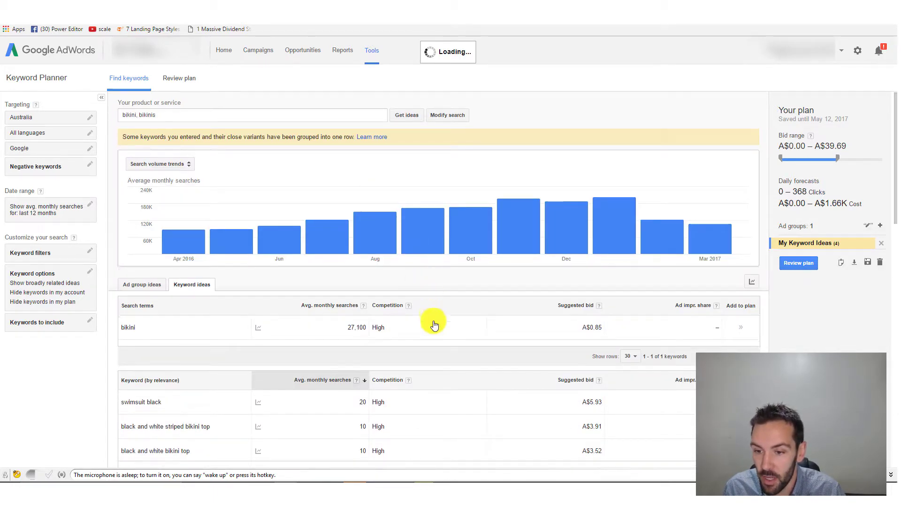
- Re-sort the keyword ideas by average monthly searches, lowest first
scroll(432, 322, "down", 5)
left_click(327, 202)
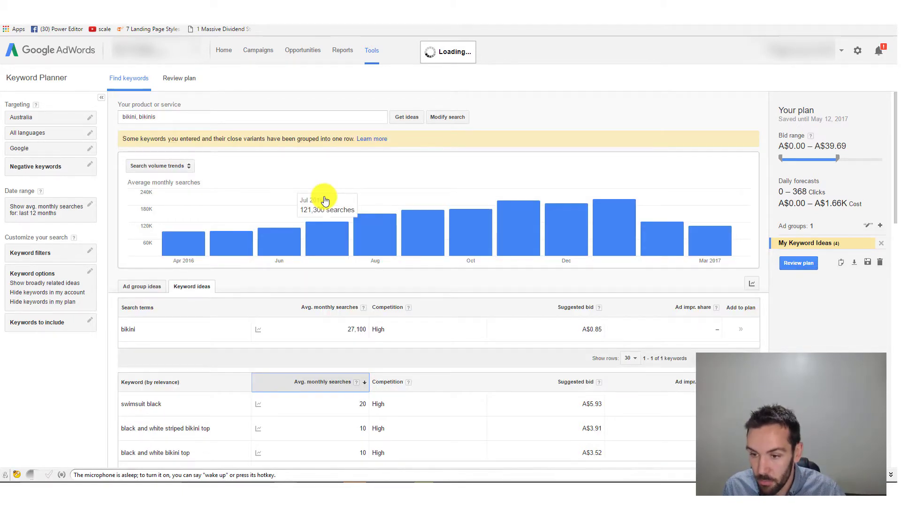
scroll(380, 311, "down", 1)
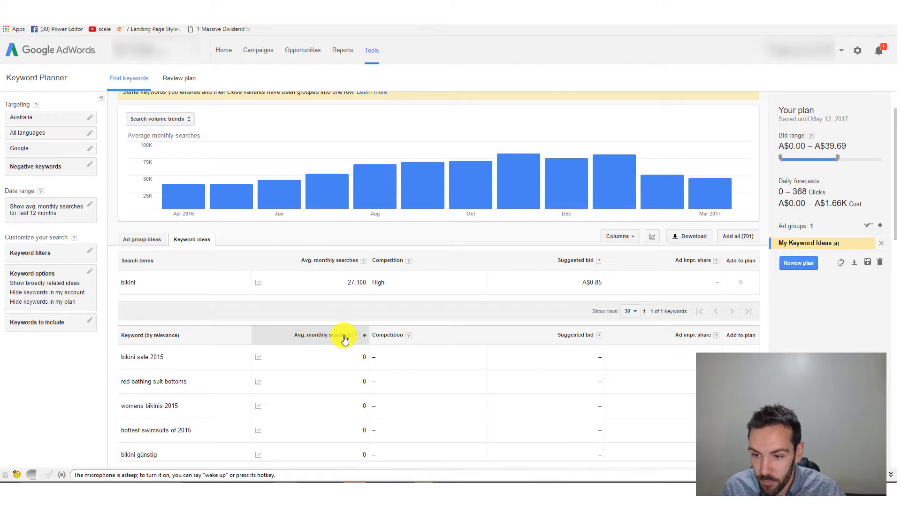
left_click(335, 338)
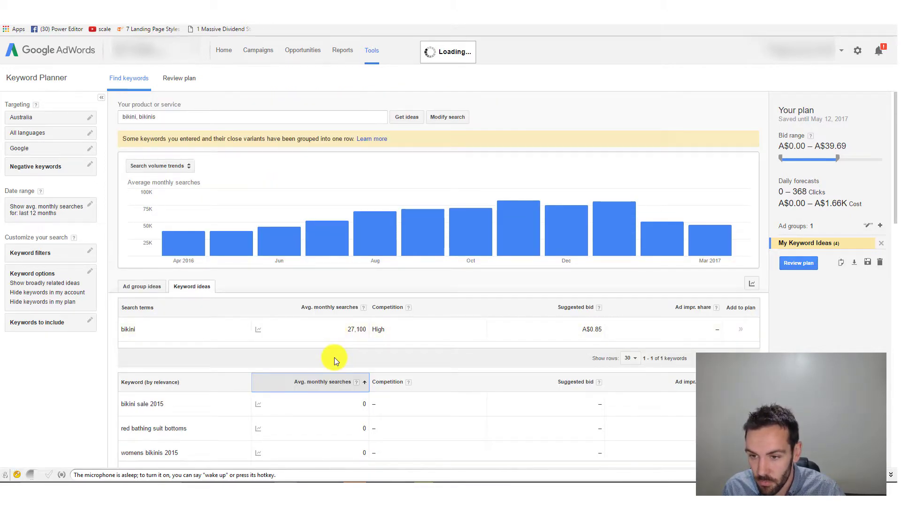
scroll(342, 367, "down", 2)
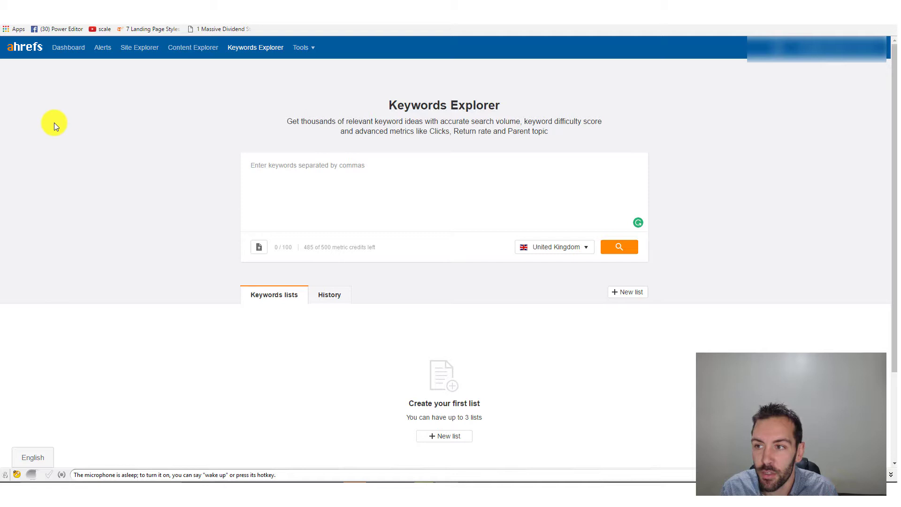
- Research the keyword bikini in Ahrefs Keywords Explorer with Australia as the country
left_click(549, 254)
type("austra")
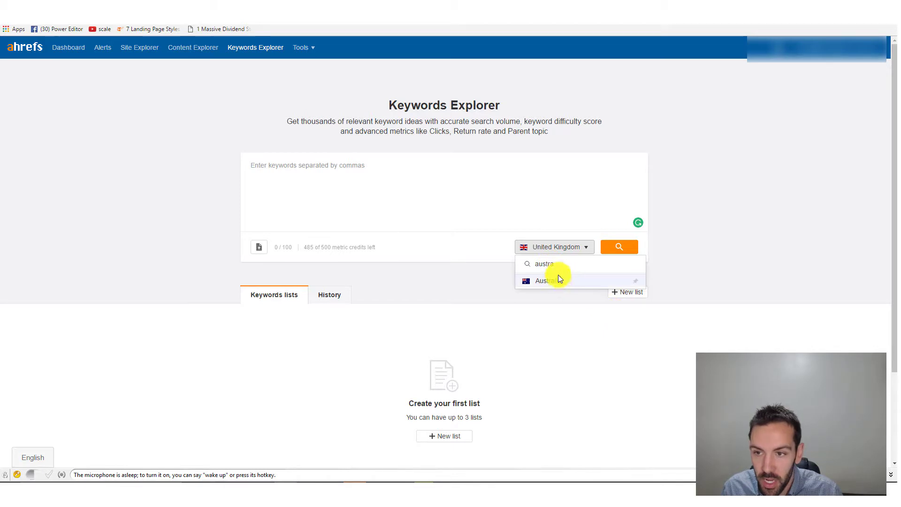
left_click(561, 280)
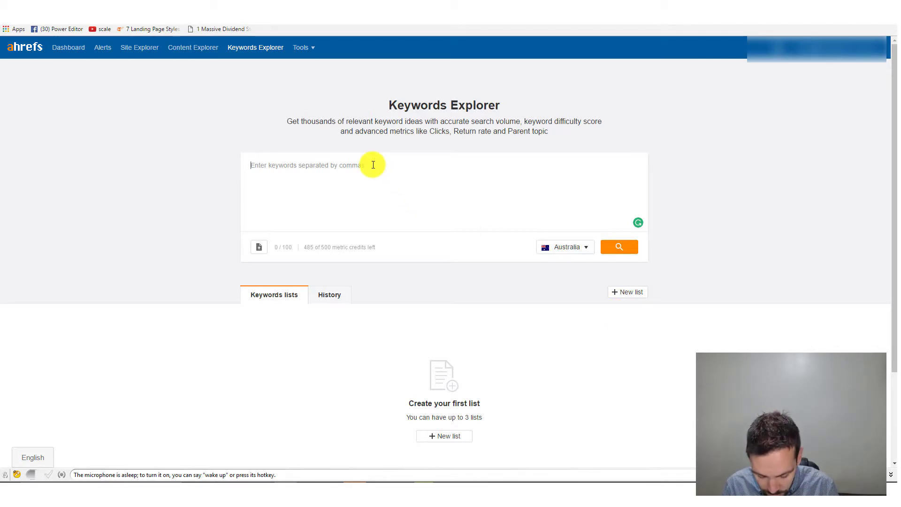
left_click(373, 165)
type("bikini")
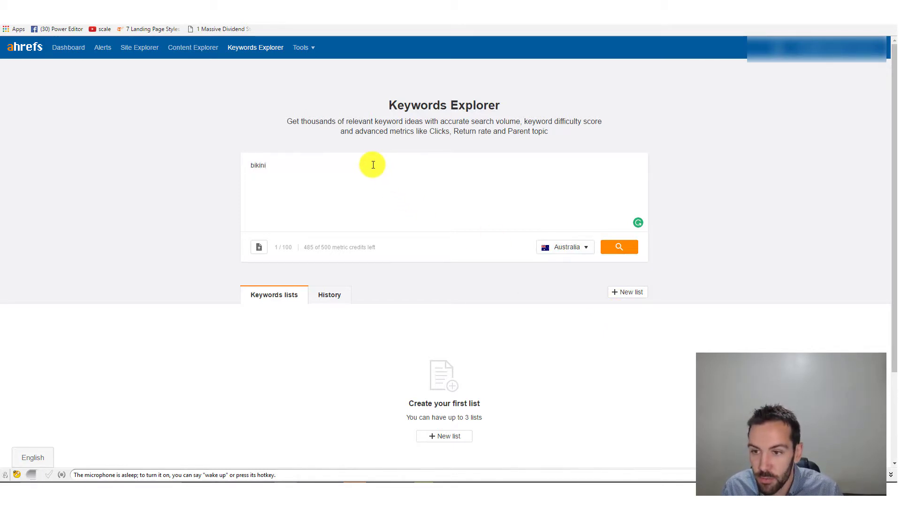
left_click(616, 254)
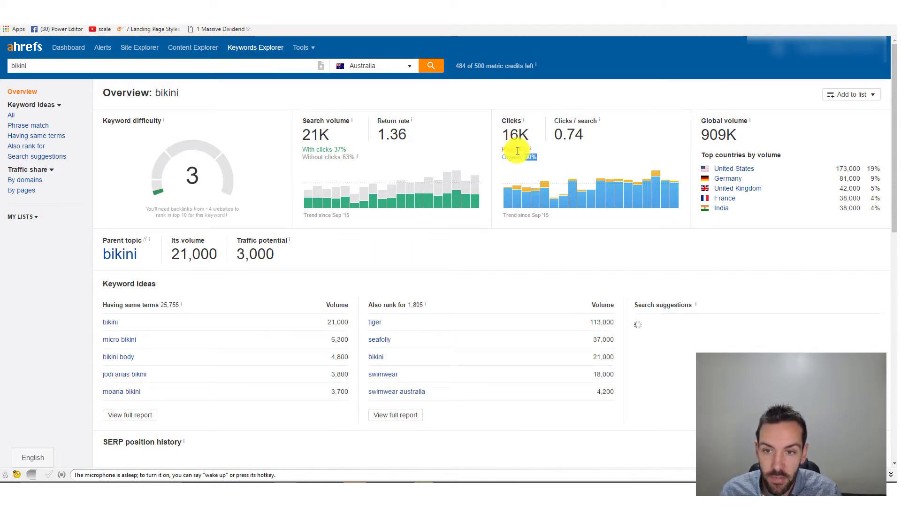
double_click(522, 149)
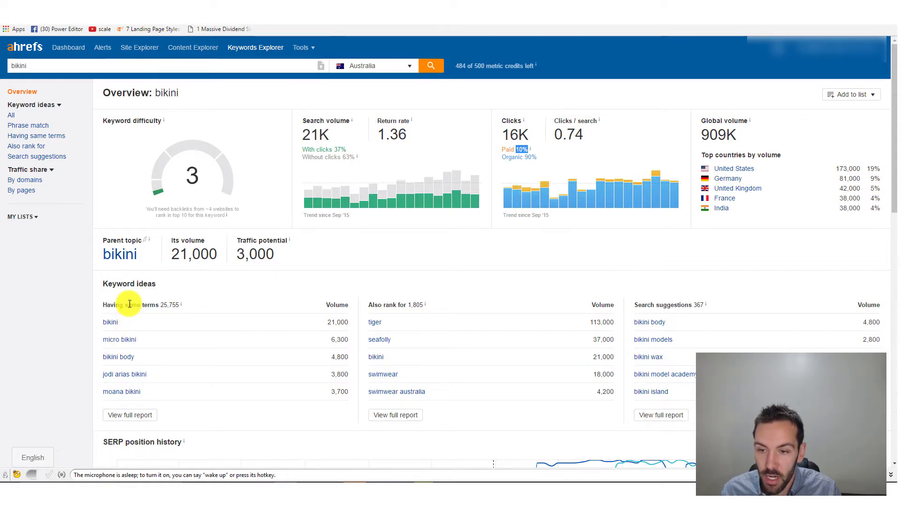
scroll(418, 334, "down", 6)
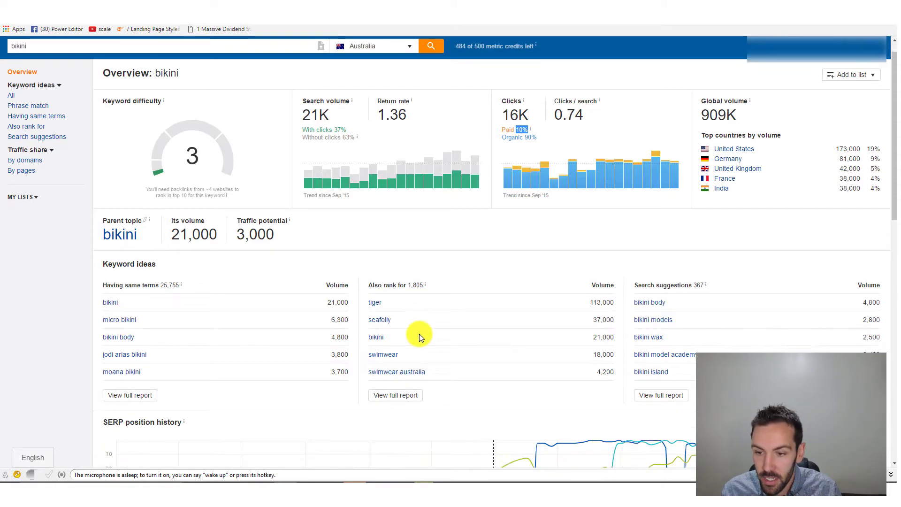
scroll(418, 334, "down", 7)
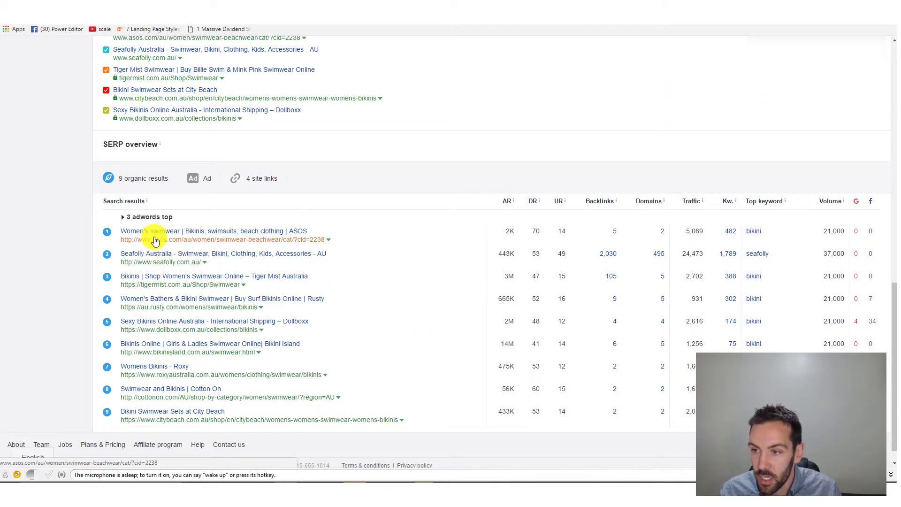
- Expand the three top AdWords ads in the bikini SERP overview and review them
left_click(123, 218)
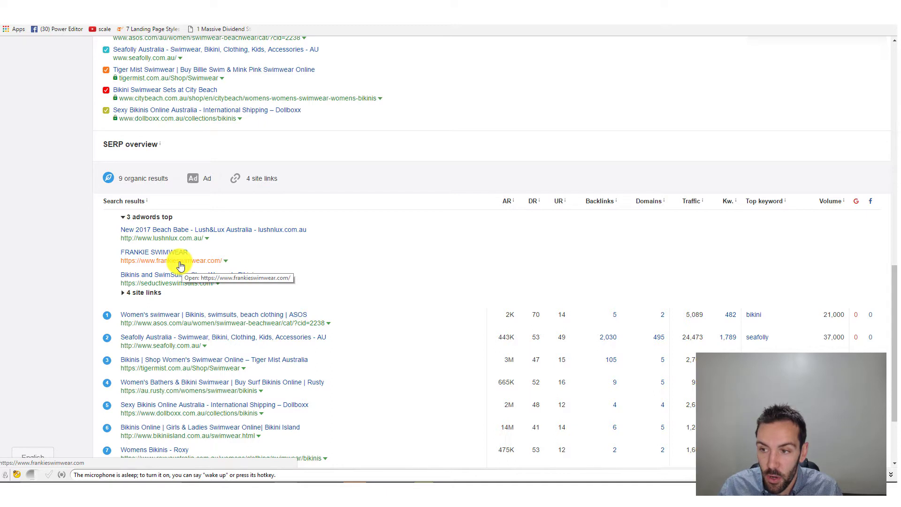
scroll(165, 341, "down", 2)
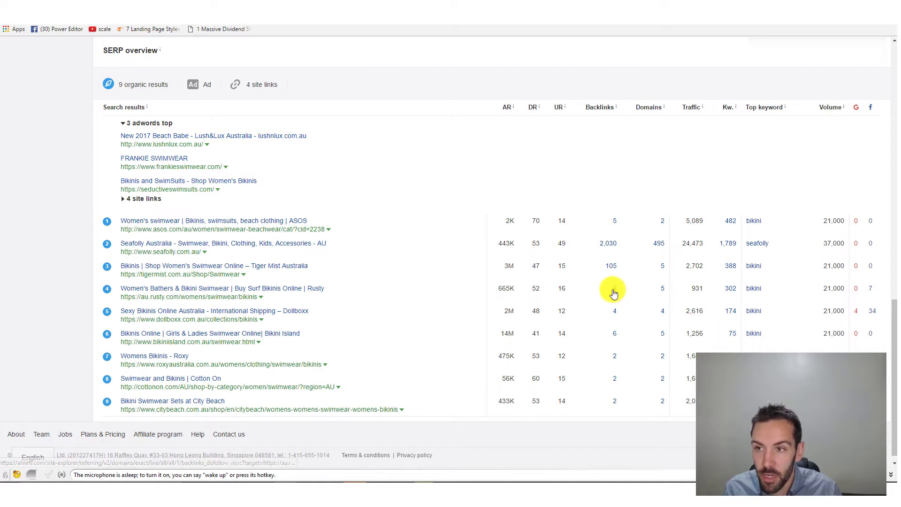
scroll(210, 156, "up", 1)
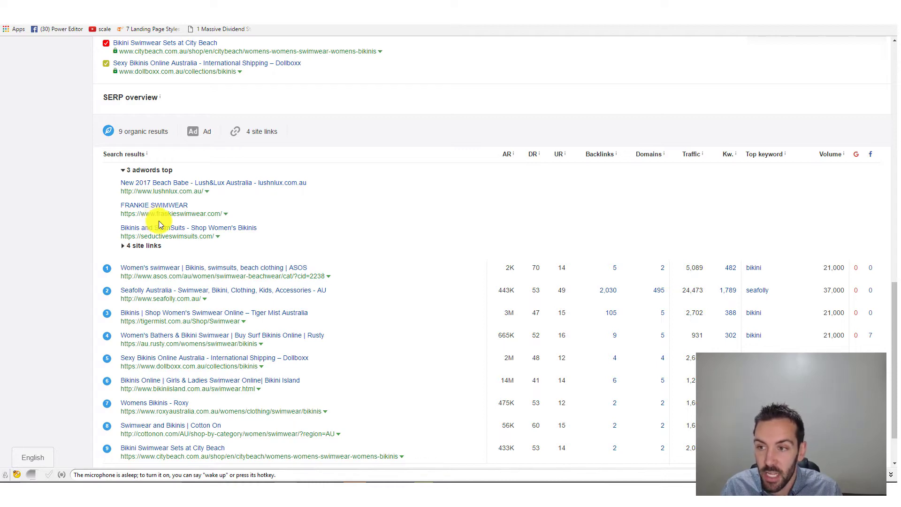
scroll(427, 306, "up", 2)
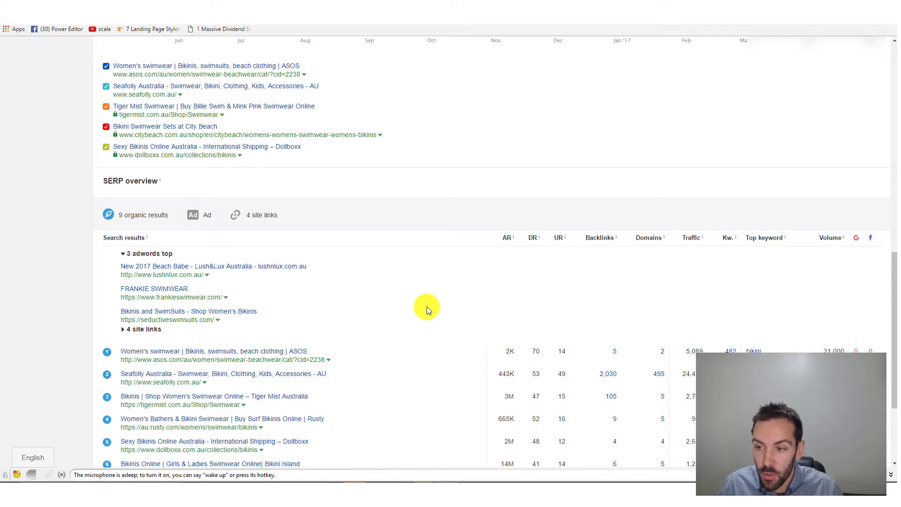
- Open frankieswimwear.com's Site Explorer overview in a new tab from its URL dropdown
left_click(226, 297)
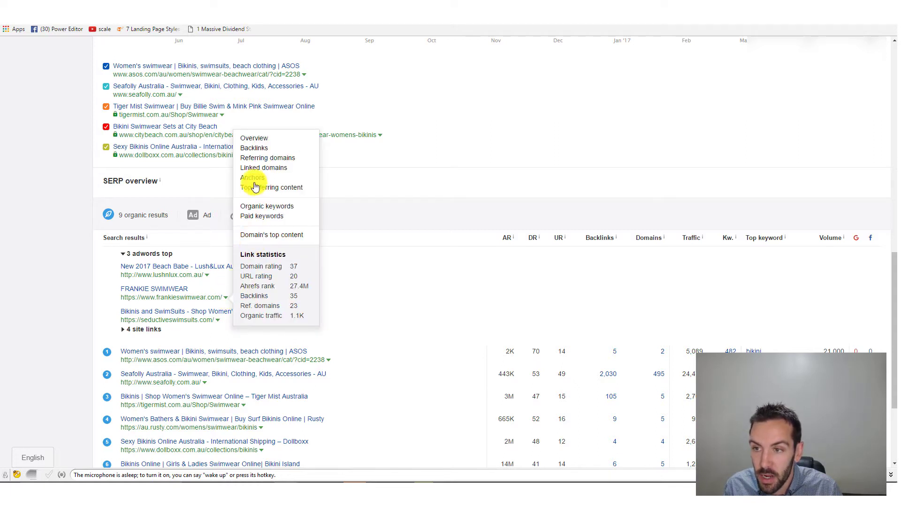
right_click(258, 137)
left_click(277, 143)
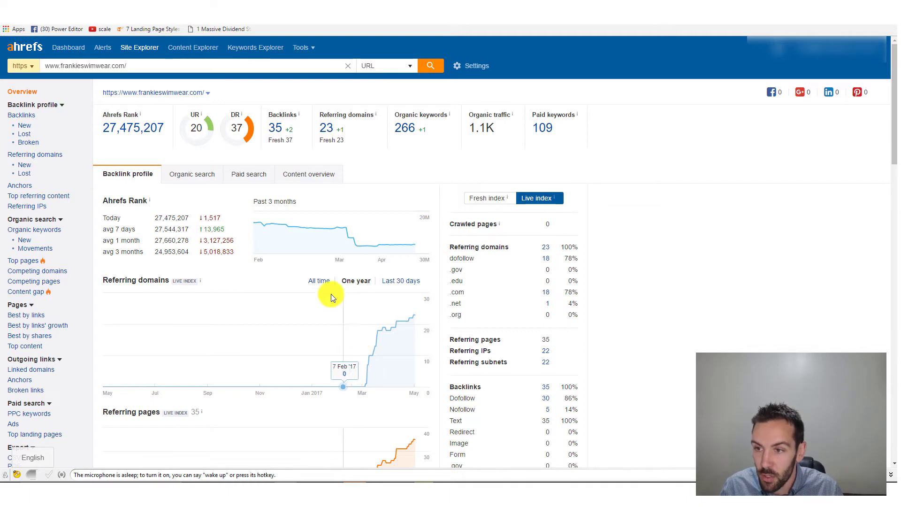
- Open frankieswimwear.com's US paid search data and review its three top ads, paid keywords and landing pages
left_click(245, 180)
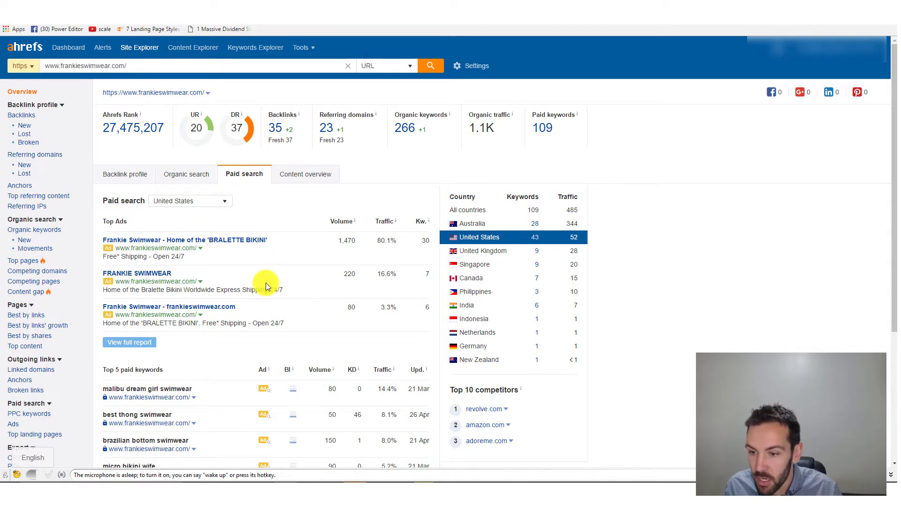
scroll(267, 284, "down", 1)
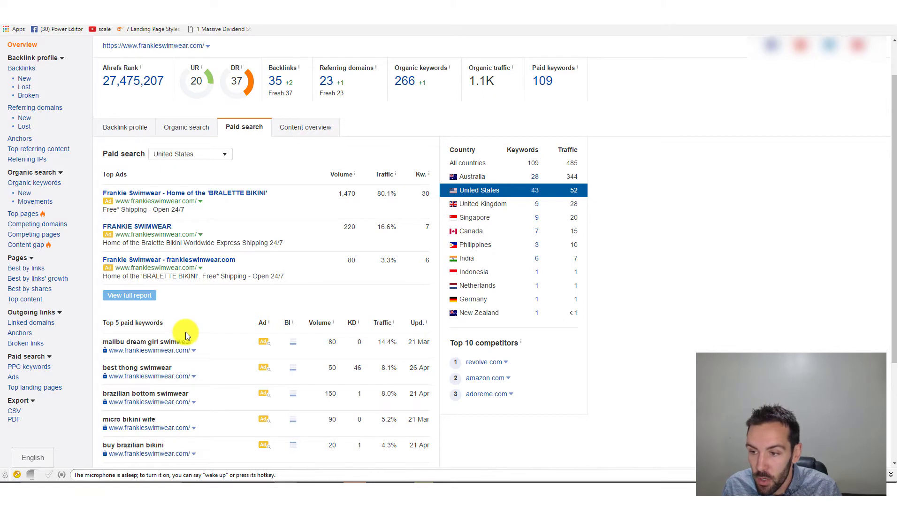
scroll(178, 326, "down", 1)
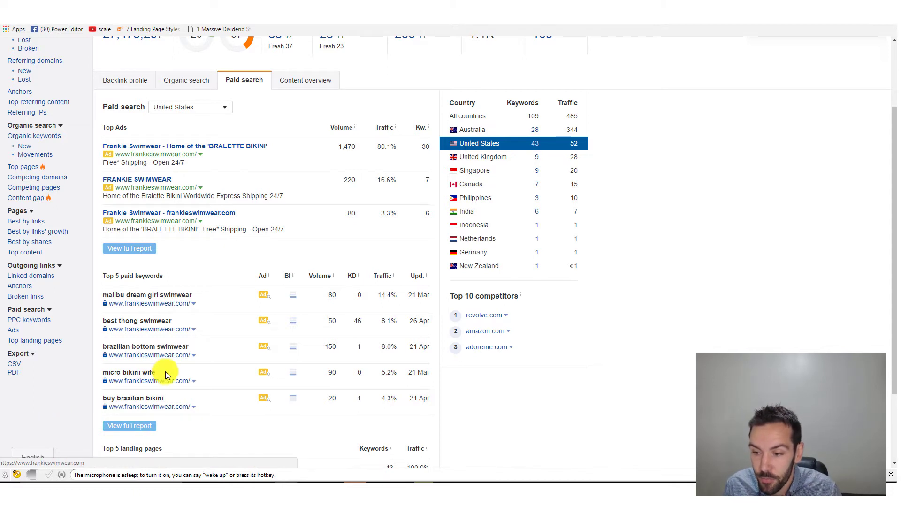
scroll(173, 375, "down", 3)
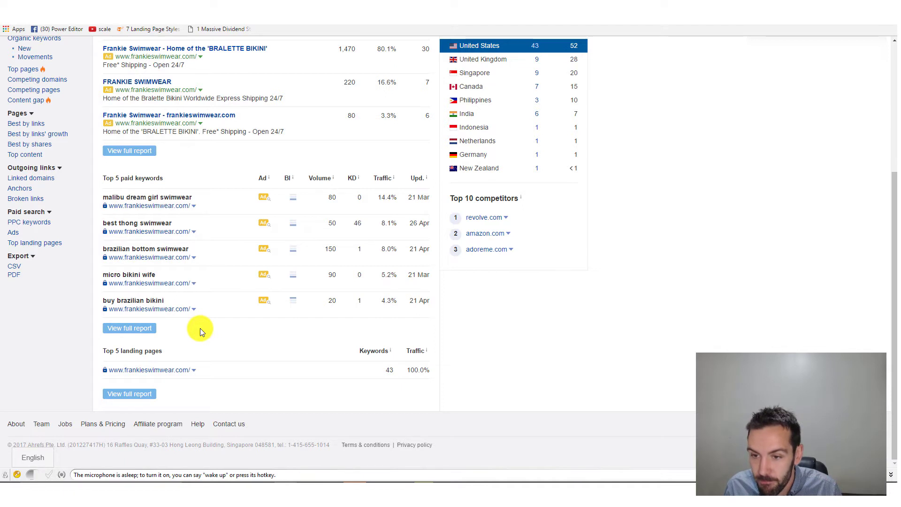
scroll(200, 328, "up", 1)
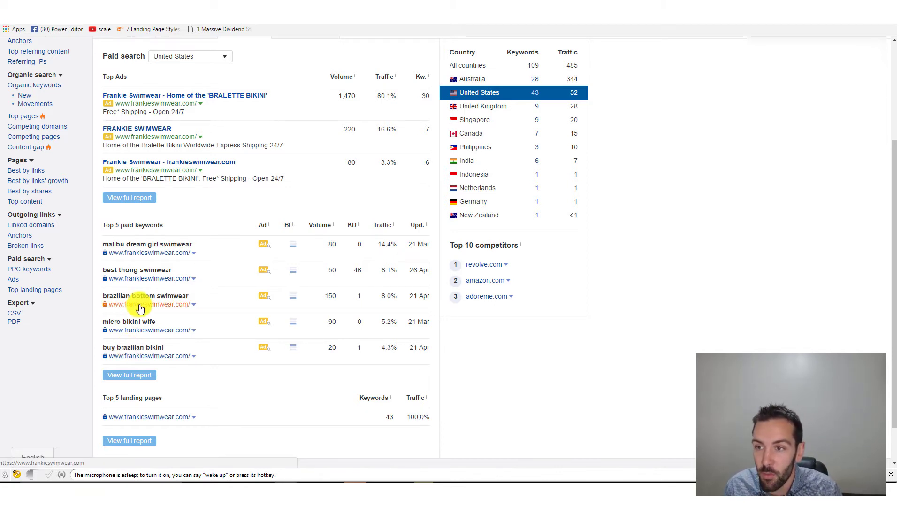
scroll(197, 285, "up", 3)
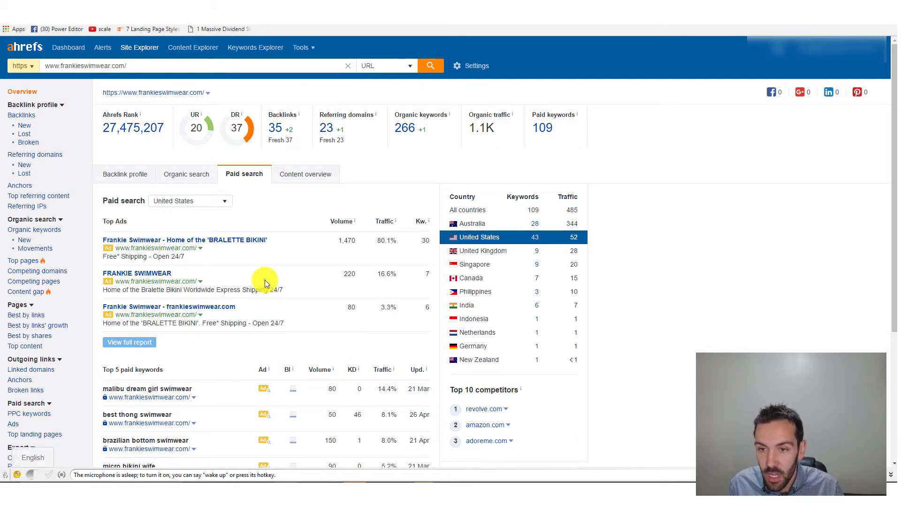